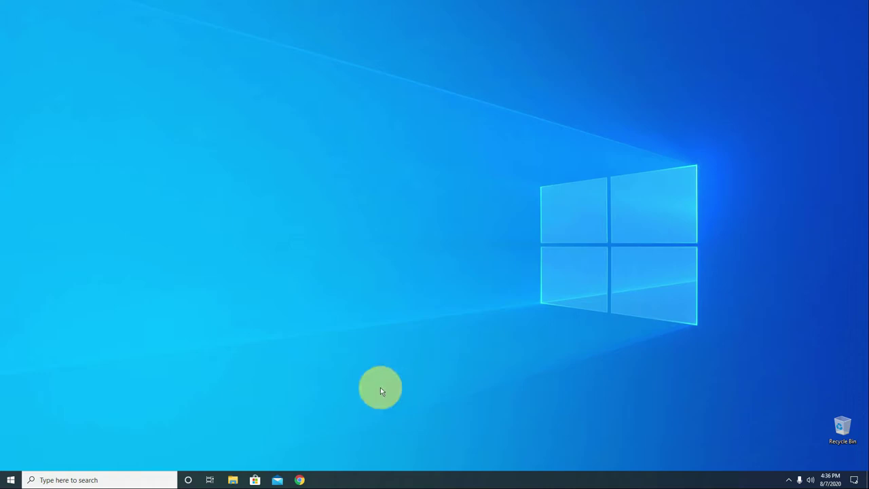
# Open Chrome, search the web for "download msi afterburner" and open the official MSI Afterburner page on msi.com
pyautogui.click(300, 479)
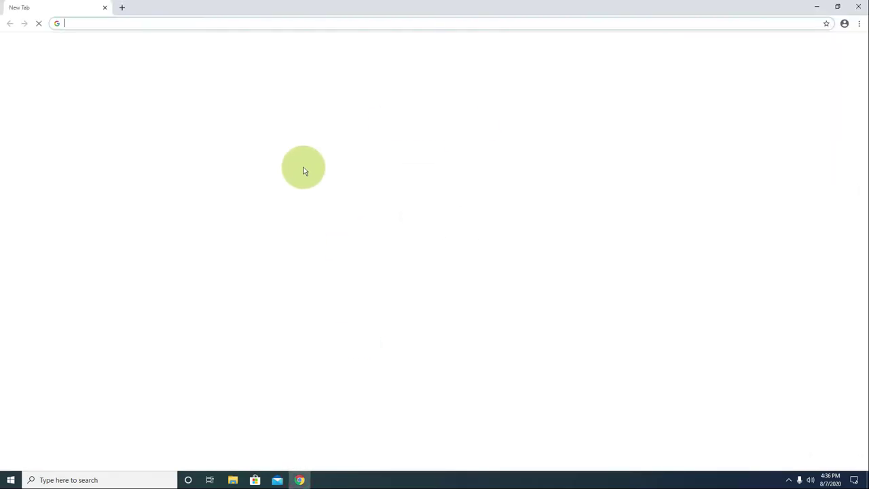
pyautogui.write('download')
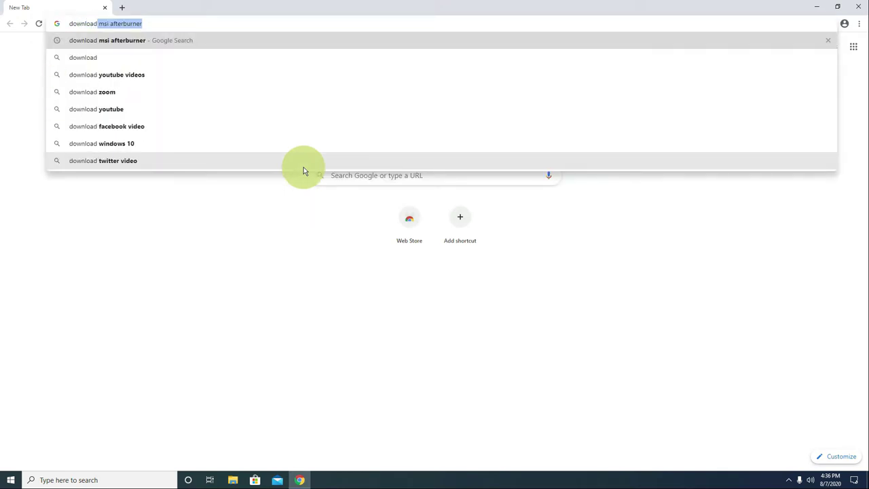
pyautogui.press('Right')
pyautogui.press('Return')
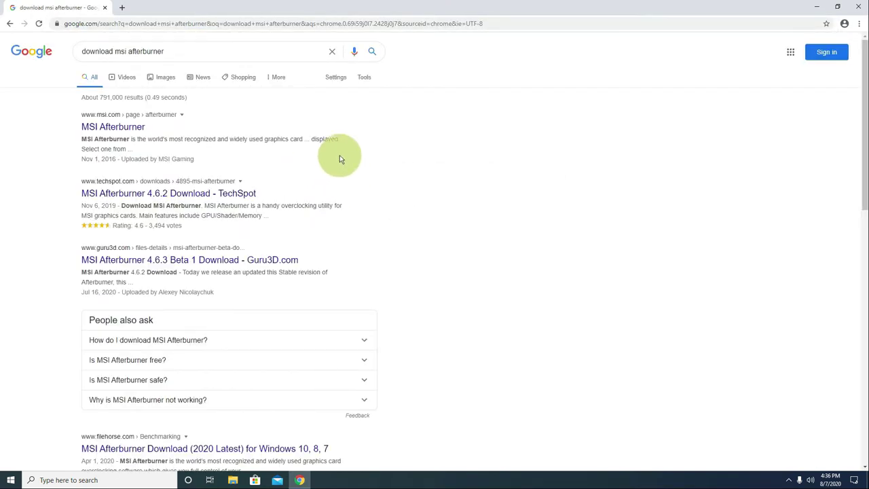
pyautogui.click(142, 127)
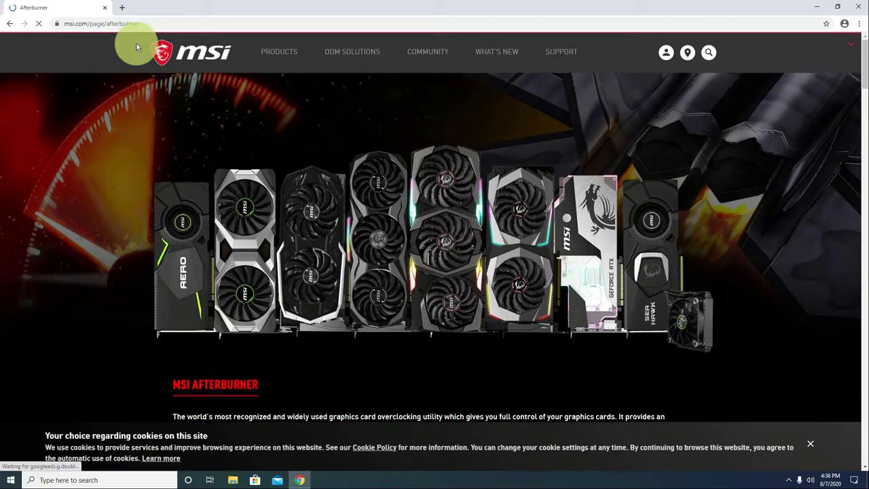
pyautogui.click(140, 23)
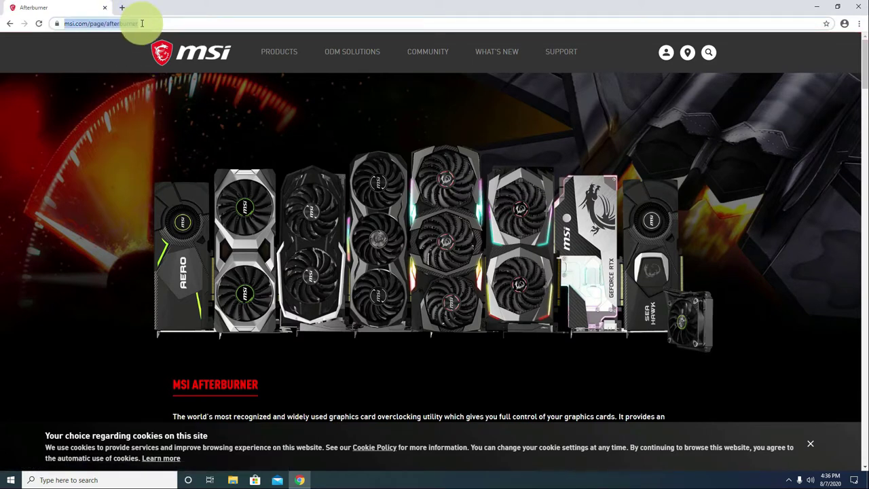
# Dismiss the cookie notice and download the beta version of MSI Afterburner for PC, setting the file to open when done
pyautogui.click(809, 444)
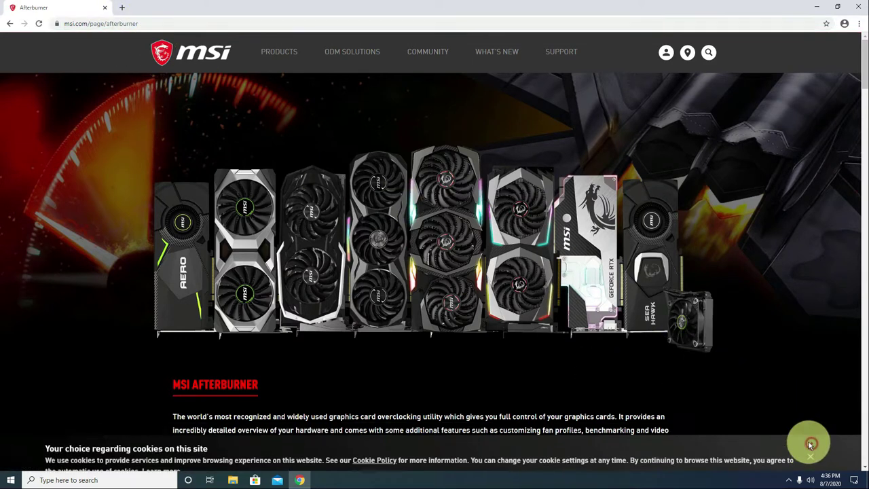
pyautogui.scroll(-4, 70, 207)
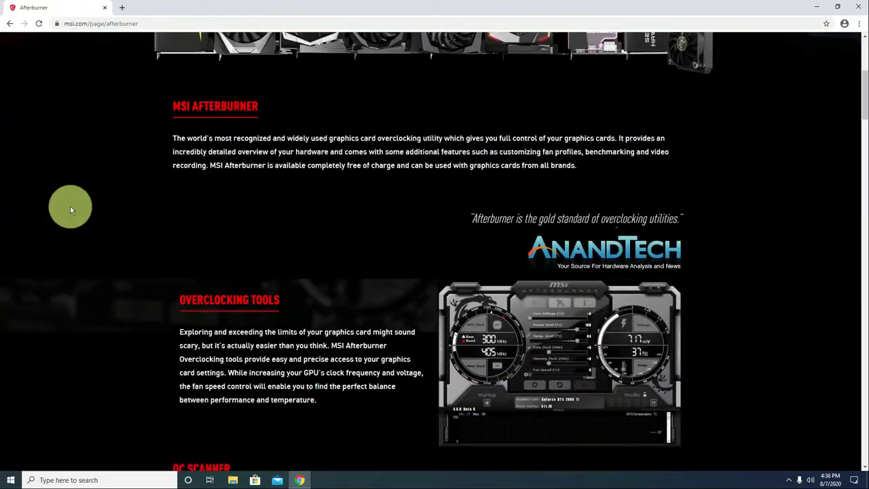
pyautogui.scroll(-20, 70, 209)
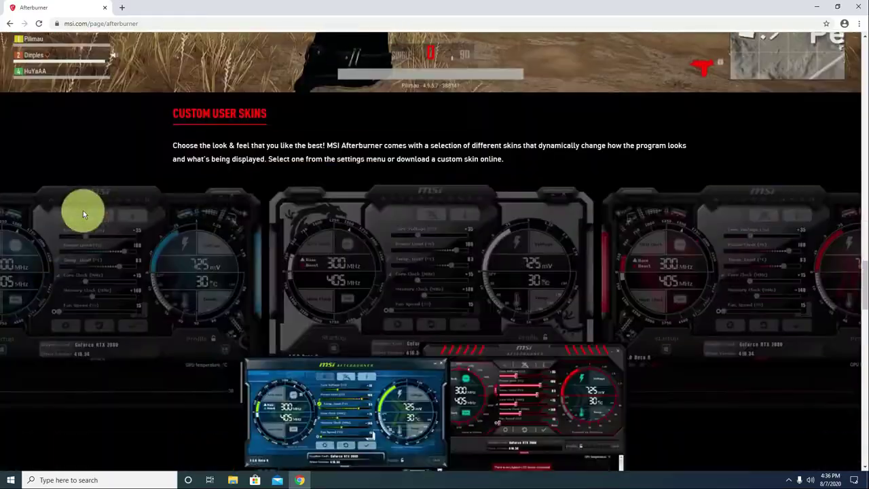
pyautogui.scroll(-20, 83, 214)
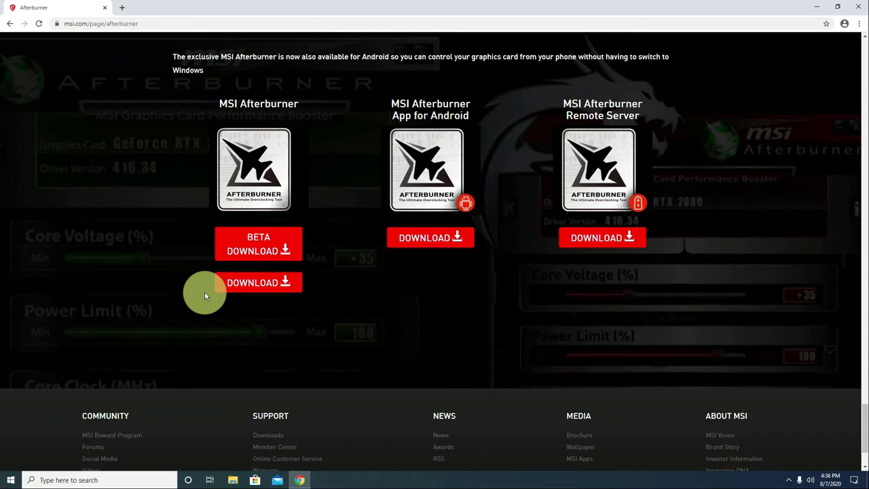
pyautogui.click(216, 245)
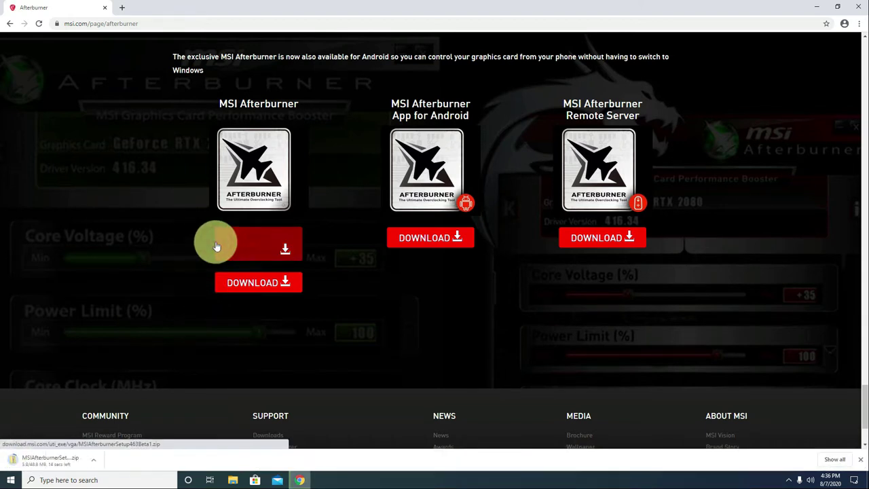
pyautogui.click(95, 459)
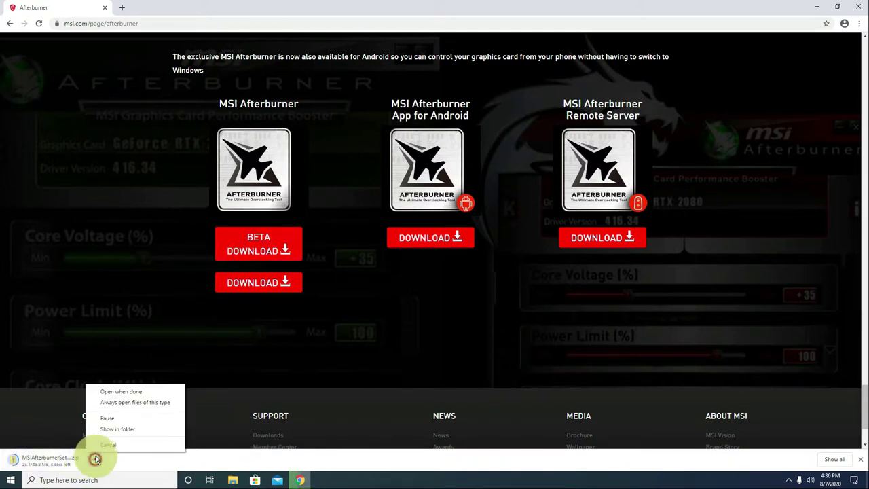
pyautogui.click(113, 394)
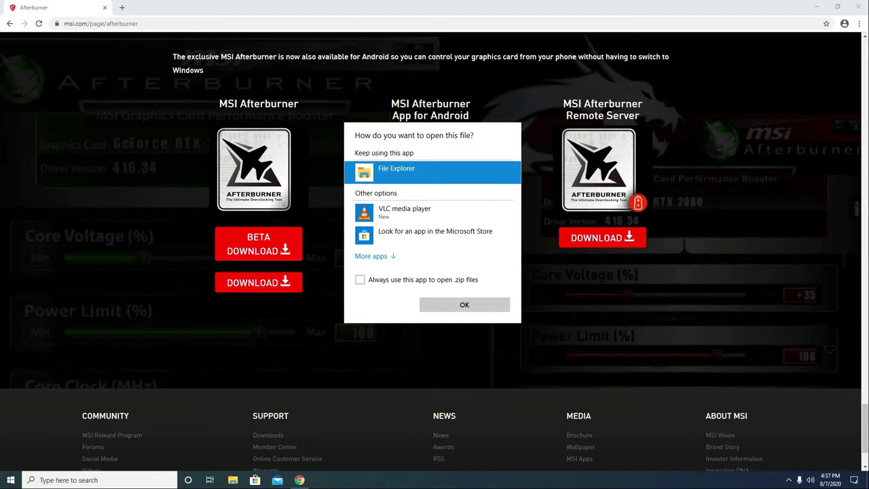
# Close the file-opening prompt and the browser, and show the Downloads folder in File Explorer
pyautogui.click(858, 10)
pyautogui.click(856, 8)
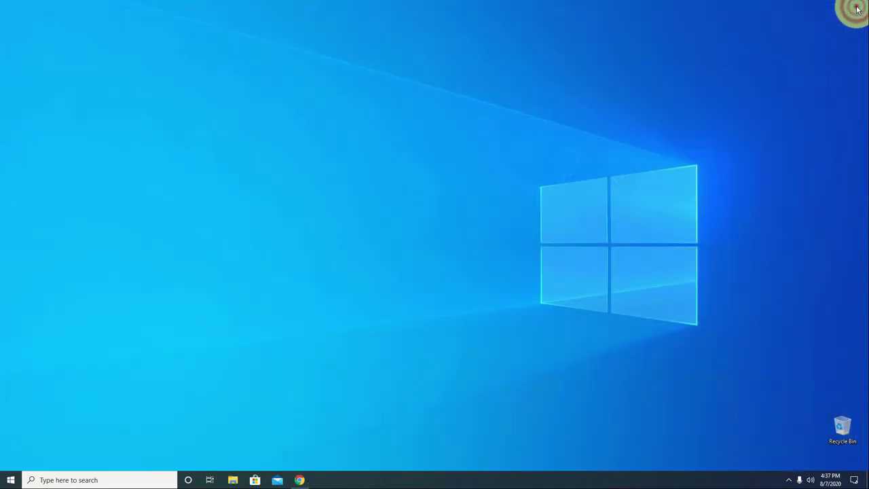
pyautogui.rightClick(18, 476)
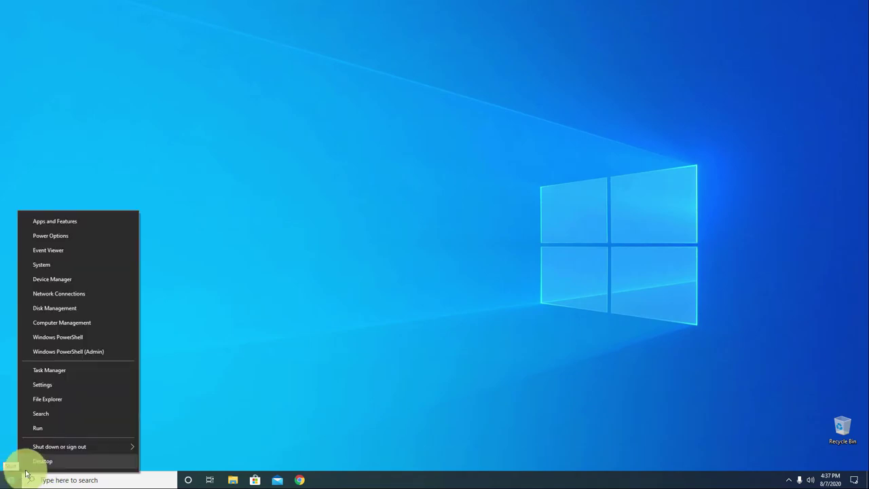
pyautogui.click(82, 401)
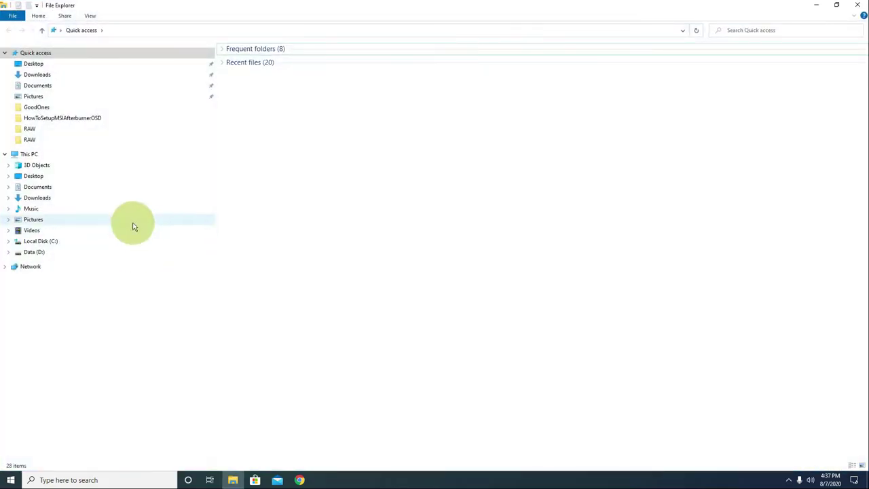
pyautogui.click(53, 74)
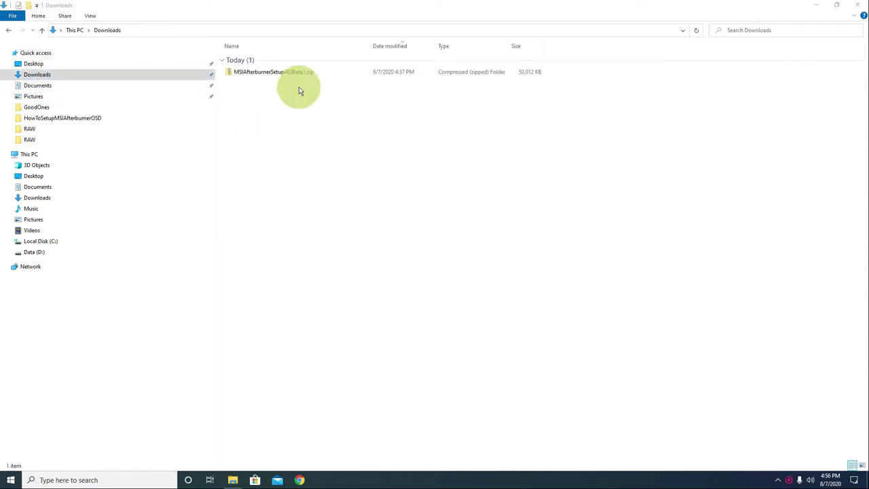
# Extract MSIAfterburnerSetup463Beta1.zip to the suggested folder inside Downloads
pyautogui.click(289, 73)
pyautogui.rightClick(288, 73)
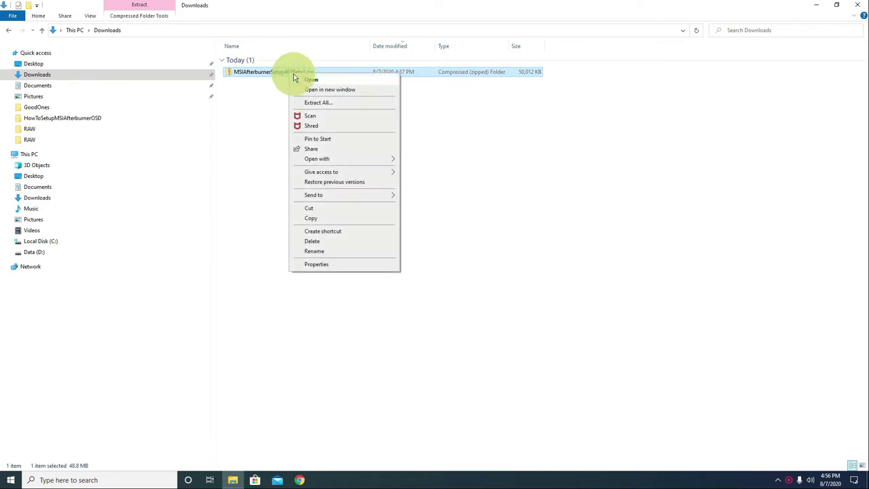
pyautogui.click(352, 103)
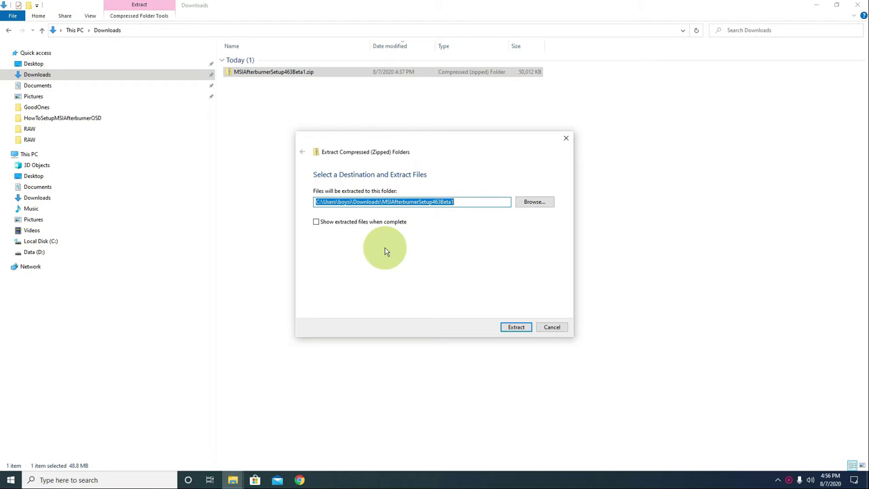
pyautogui.click(527, 326)
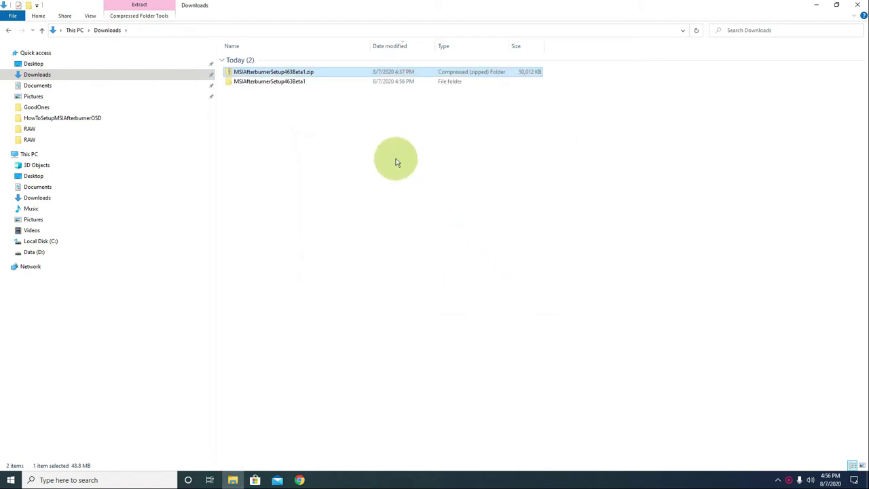
# Open the MSIAfterburnerSetup subfolder of the extracted files and run MSIAfterburnerSetup463Beta1.exe as administrator
pyautogui.doubleClick(292, 85)
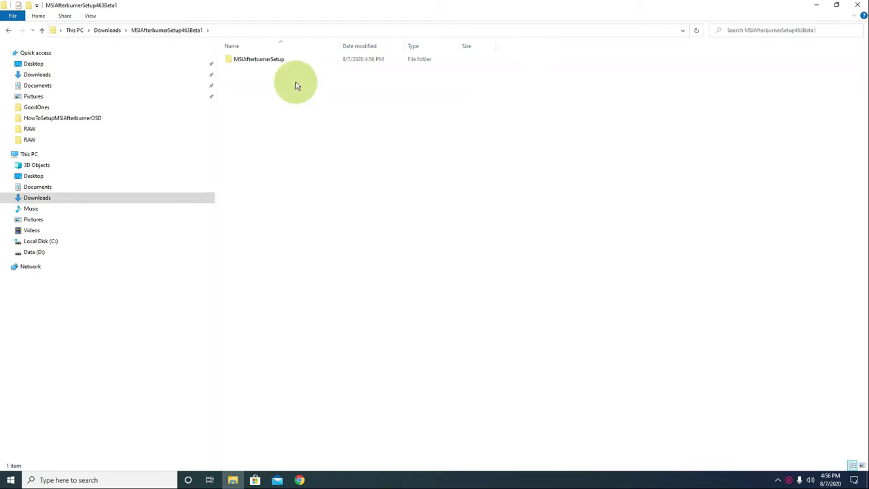
pyautogui.doubleClick(272, 61)
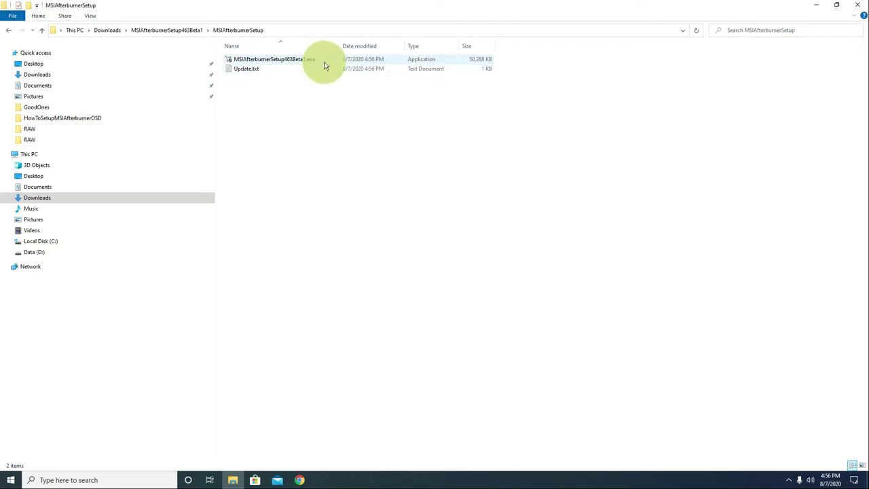
pyautogui.click(297, 61)
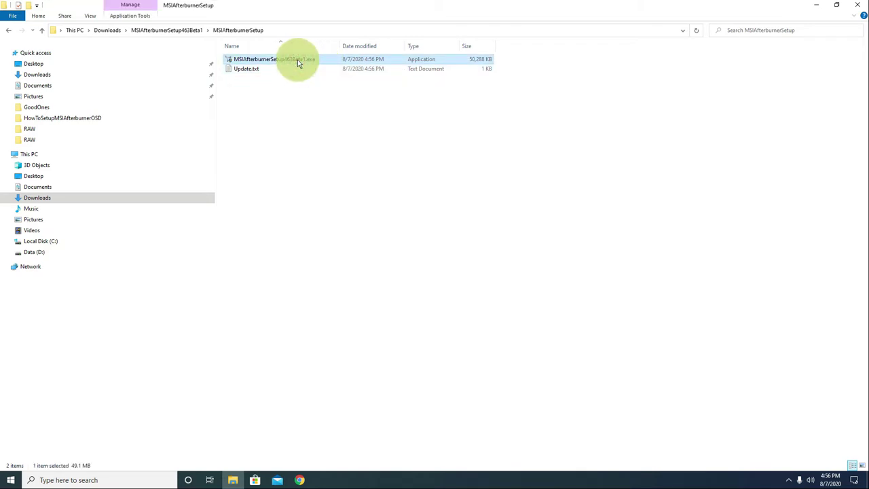
pyautogui.rightClick(298, 63)
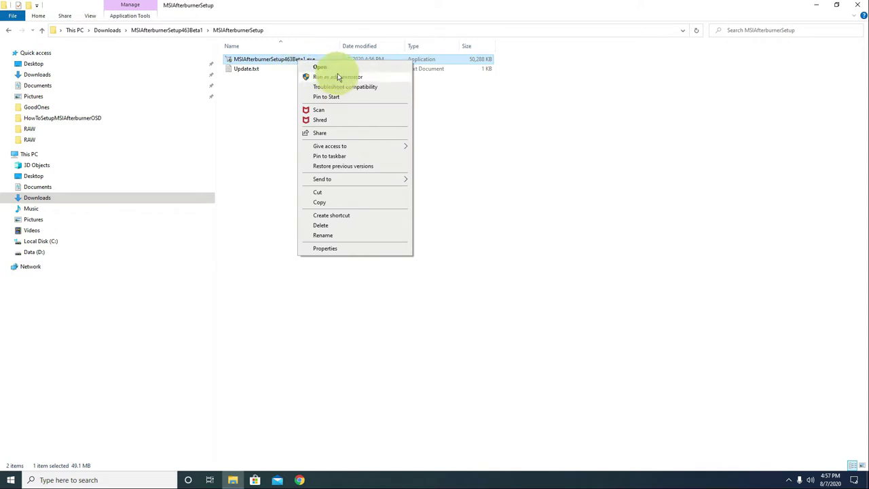
pyautogui.click(372, 77)
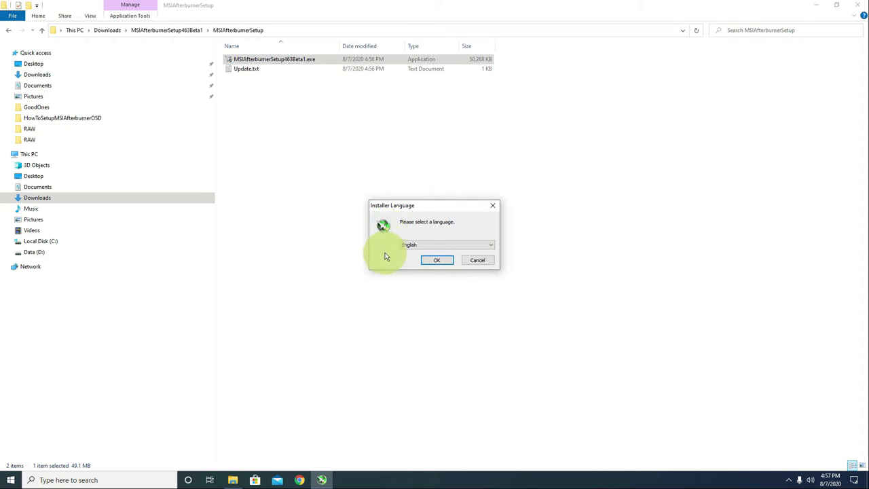
# Install MSI Afterburner in English with RivaTuner Statistics Server included, accepting the license and keeping the default install location and Start Menu folder
pyautogui.click(436, 260)
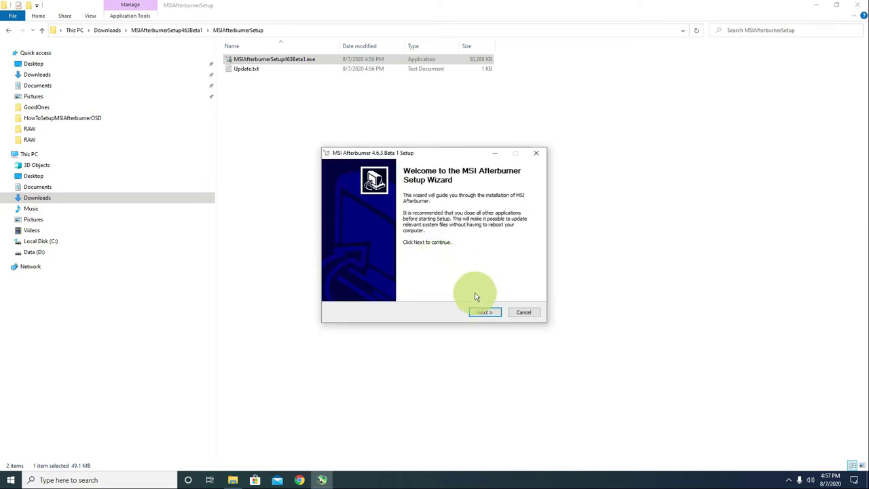
pyautogui.click(492, 313)
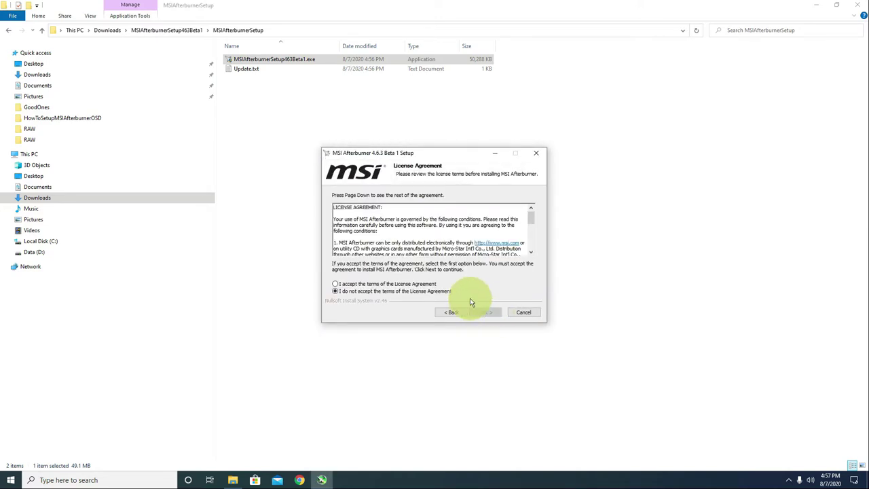
pyautogui.click(350, 285)
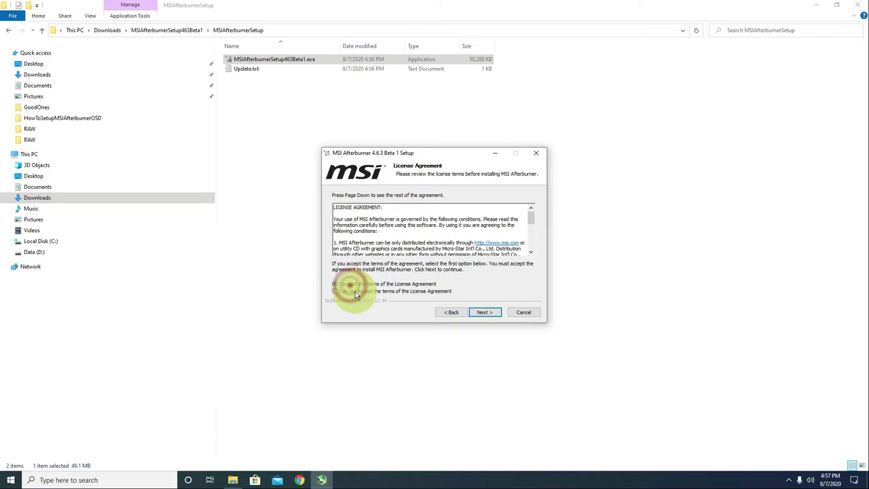
pyautogui.click(496, 314)
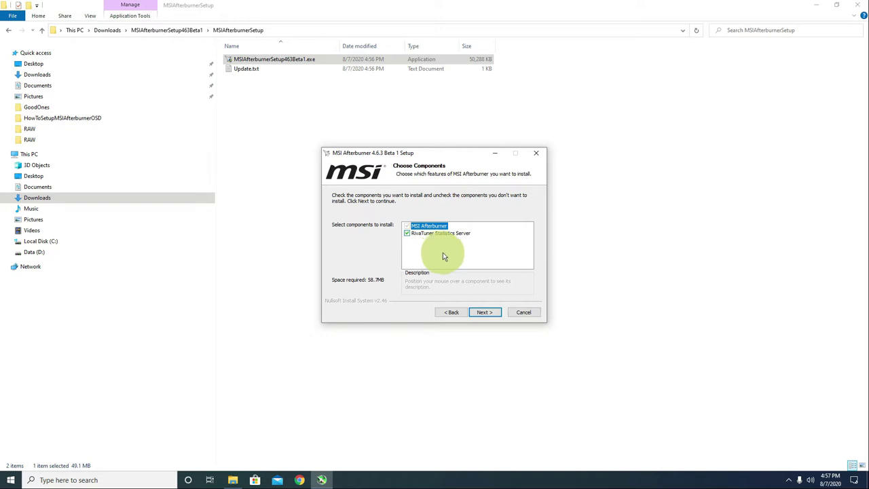
pyautogui.click(497, 313)
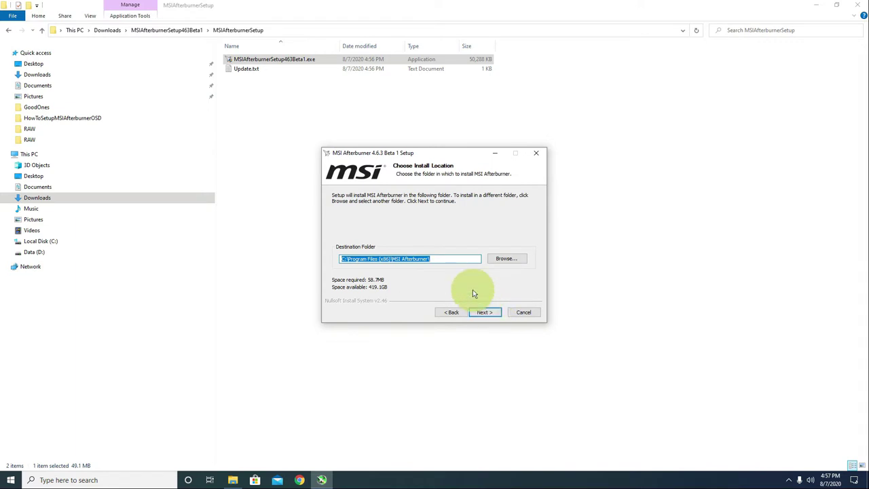
pyautogui.click(493, 312)
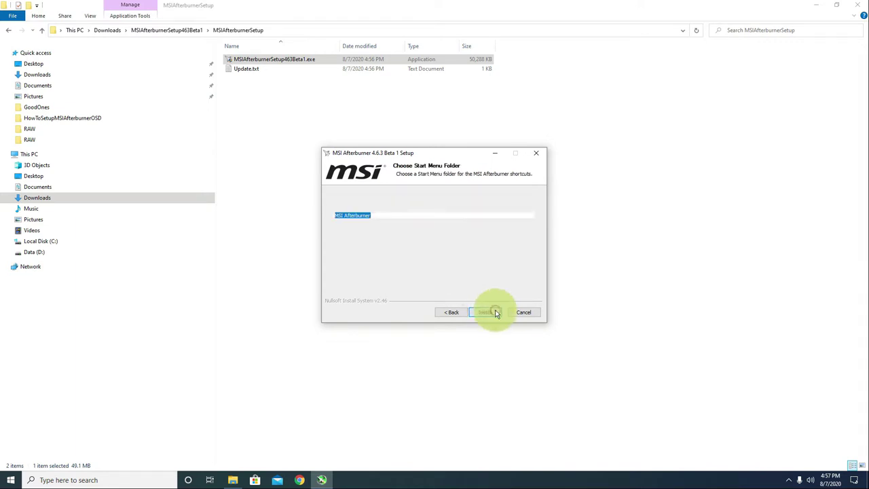
pyautogui.click(486, 312)
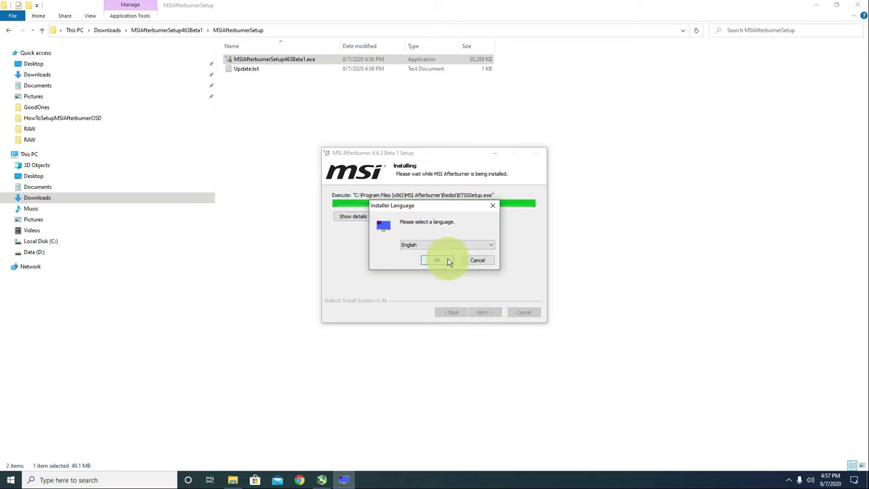
# Install RivaTuner Statistics Server in English, accepting the license and keeping the default install location and Start Menu folder
pyautogui.click(445, 260)
pyautogui.click(498, 313)
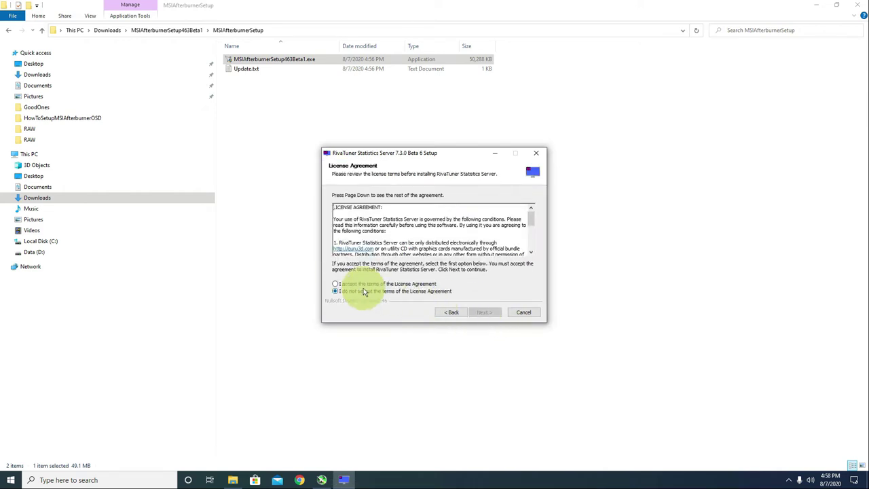
pyautogui.click(353, 287)
pyautogui.click(486, 312)
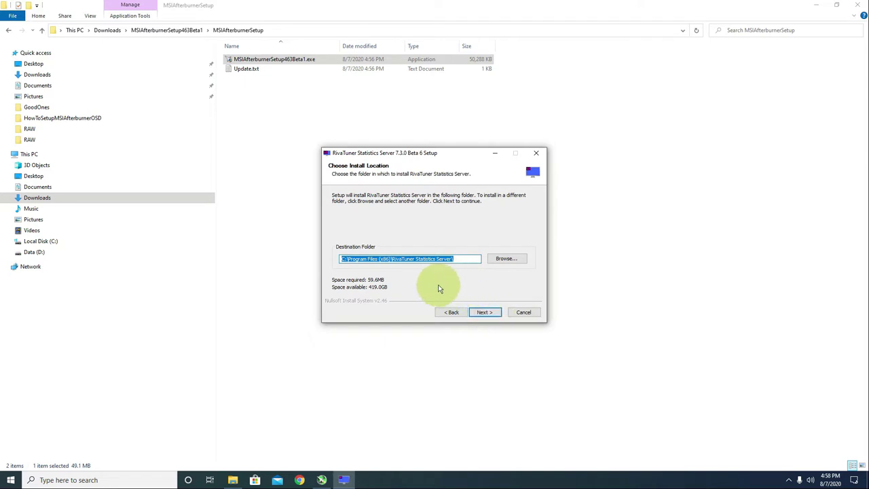
pyautogui.click(496, 311)
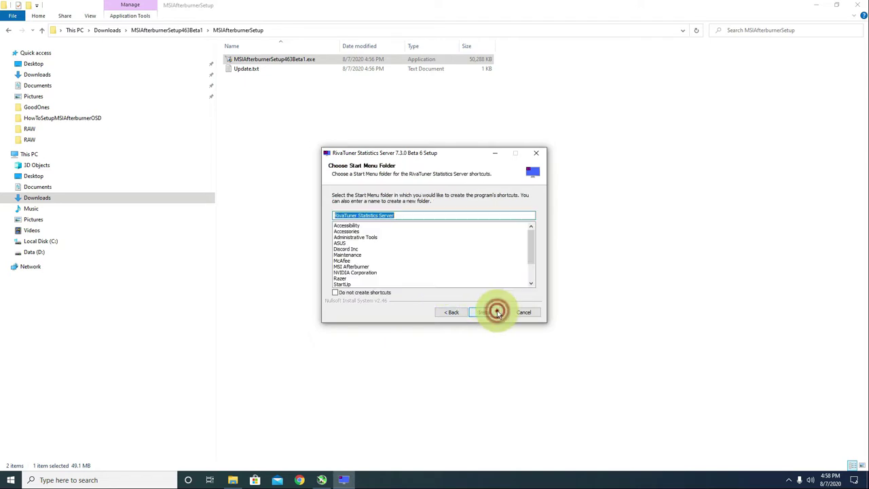
pyautogui.click(497, 312)
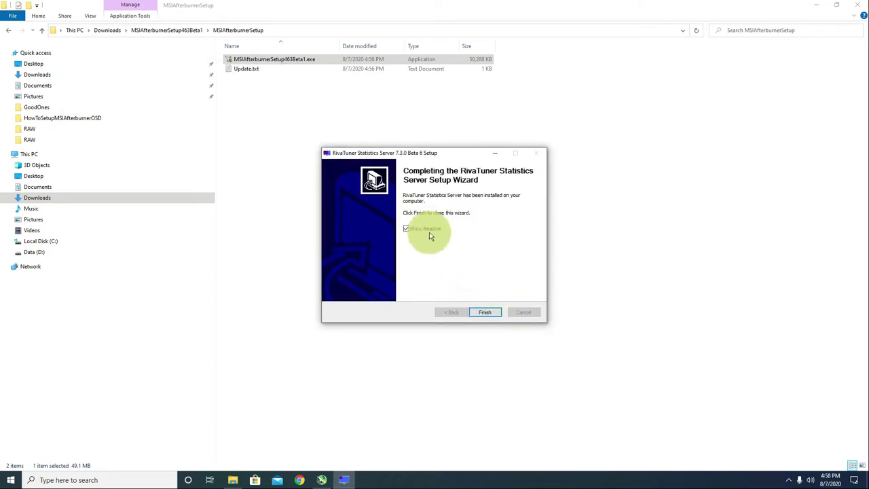
# Finish both setup wizards, skipping the RivaTuner readme and launching MSI Afterburner, and close the File Explorer window
pyautogui.click(422, 227)
pyautogui.click(484, 312)
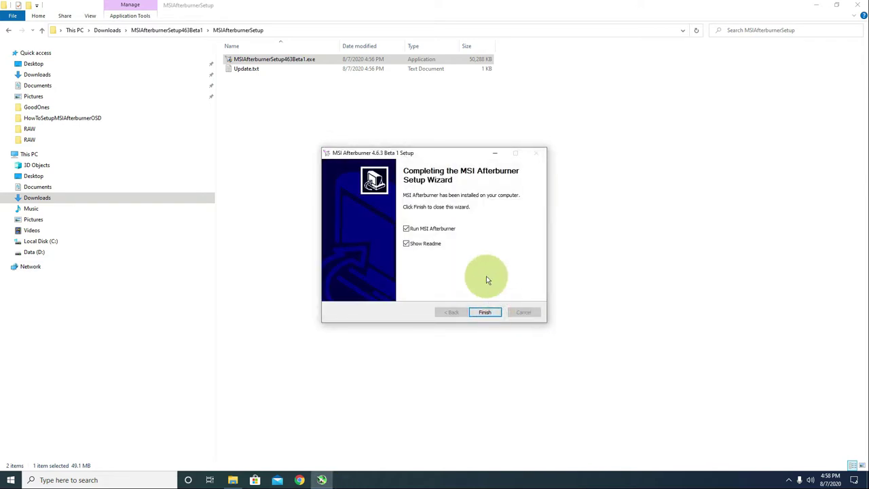
pyautogui.click(494, 313)
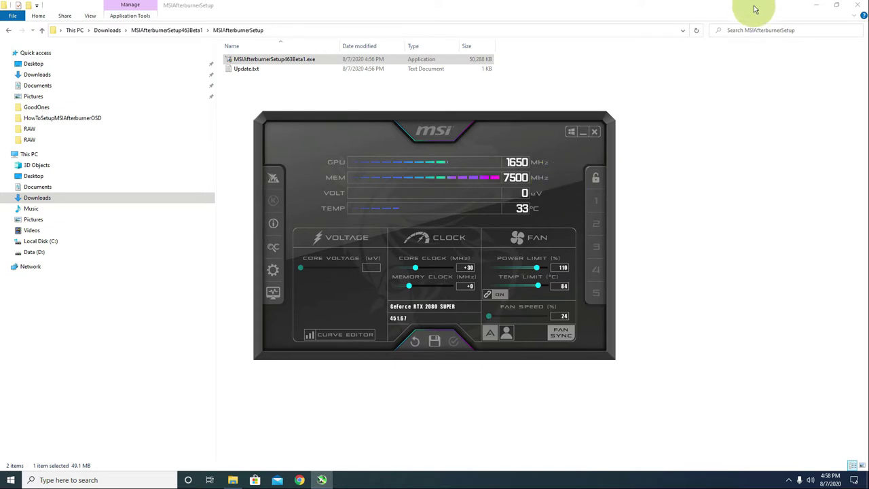
pyautogui.click(853, 8)
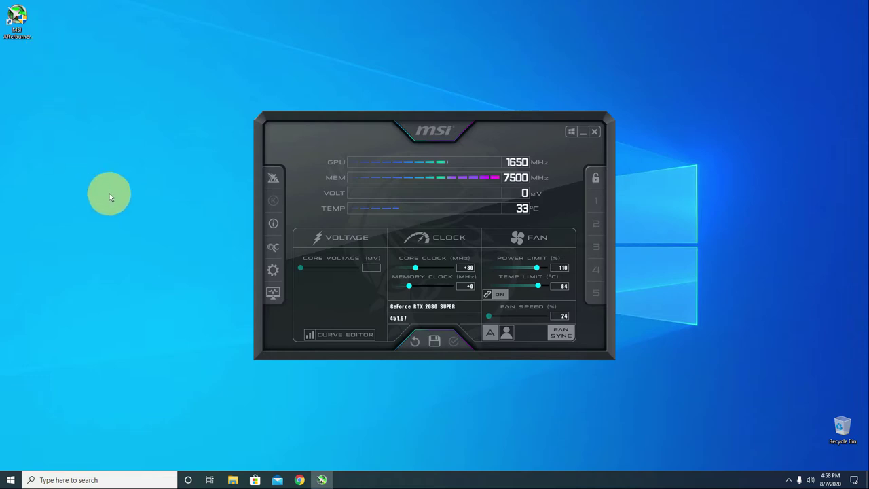
# In the MSI Afterburner properties, enable Start with Windows and Start minimized, and apply the changes
pyautogui.click(274, 270)
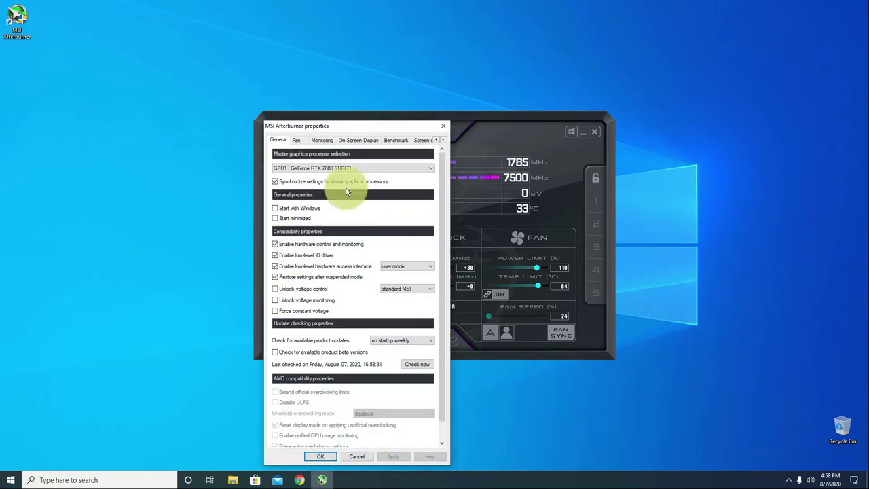
pyautogui.moveTo(327, 126); pyautogui.dragTo(684, 79)
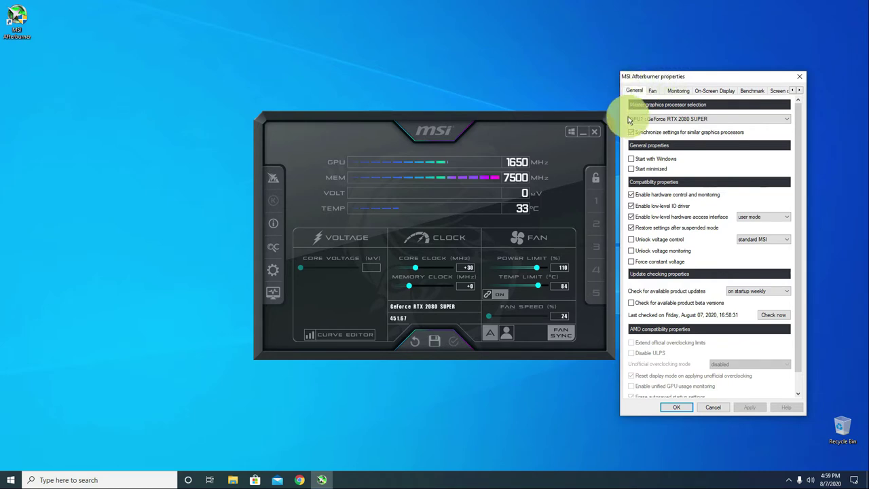
pyautogui.moveTo(630, 118)
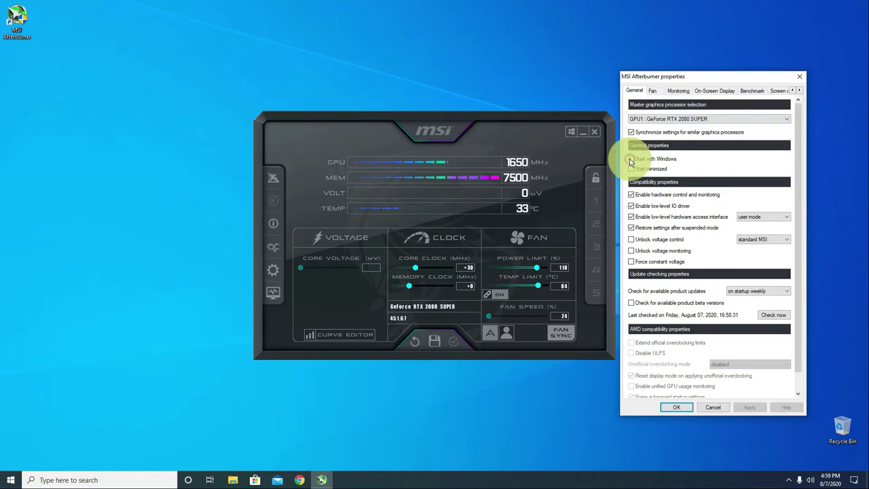
pyautogui.click(630, 160)
pyautogui.click(632, 169)
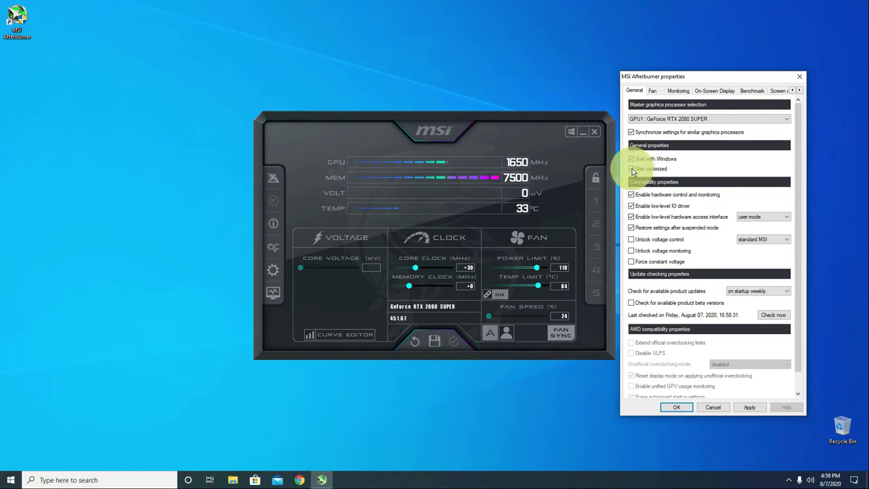
pyautogui.click(749, 407)
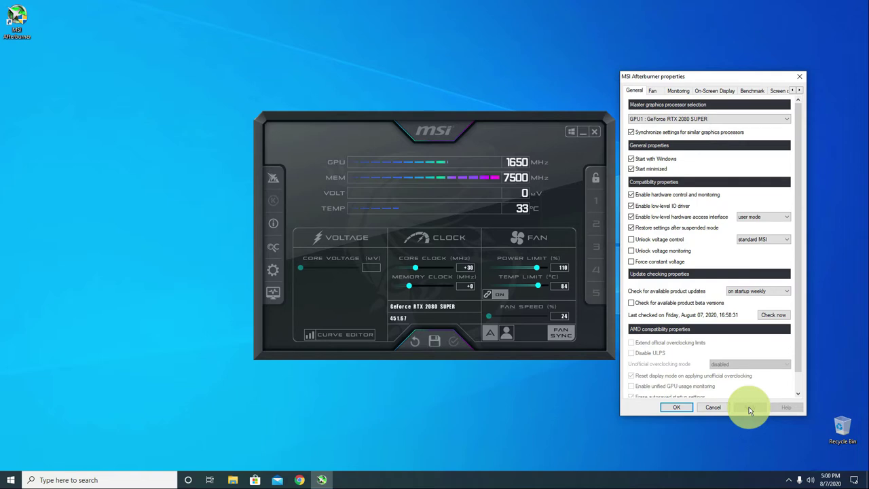
# Show the GPU temperature graph in the On-Screen Display and override its group name with 2080 Super
pyautogui.click(677, 92)
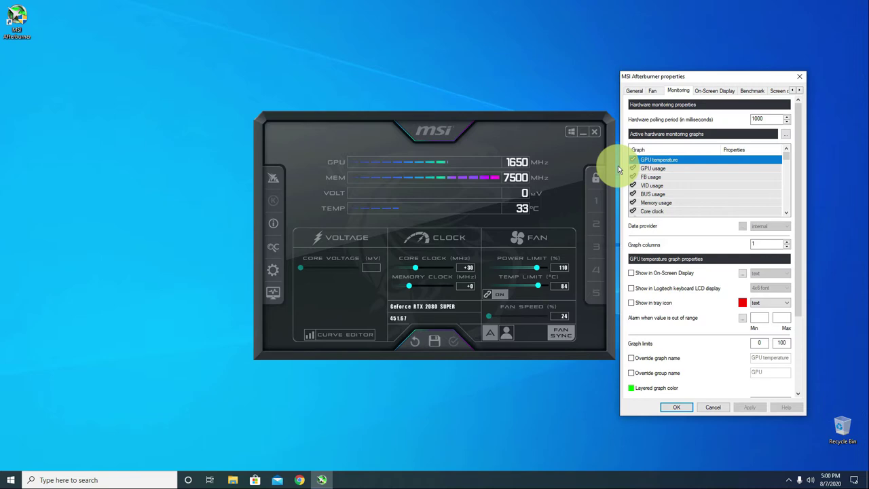
pyautogui.moveTo(674, 159)
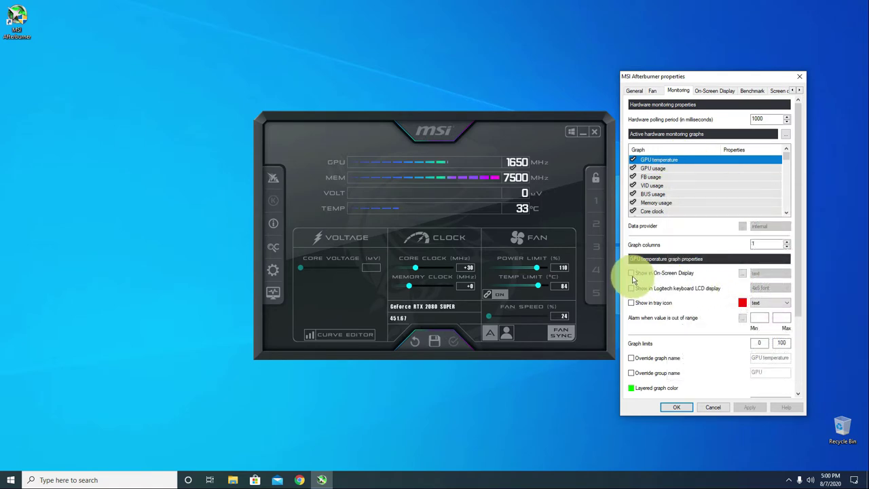
pyautogui.moveTo(632, 280)
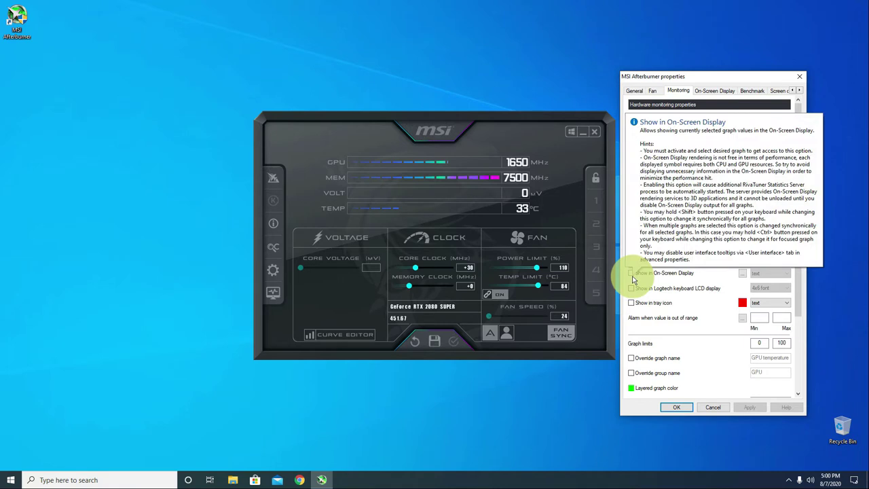
pyautogui.click(631, 273)
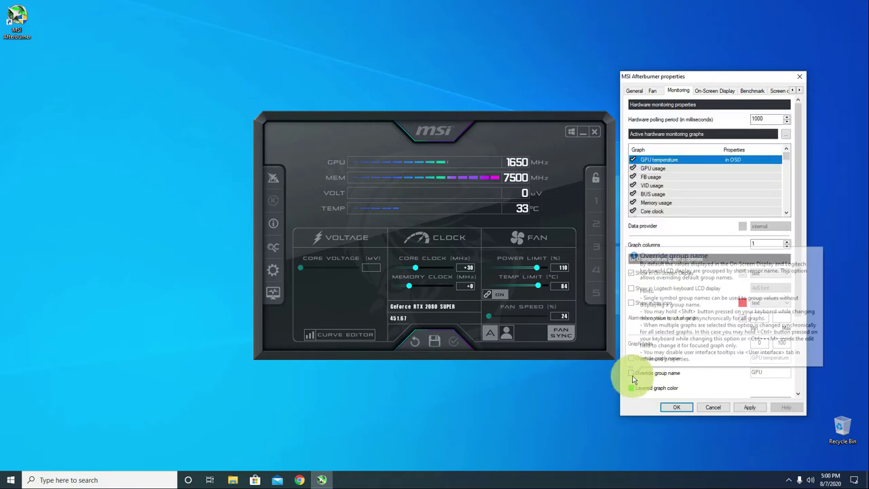
pyautogui.click(631, 374)
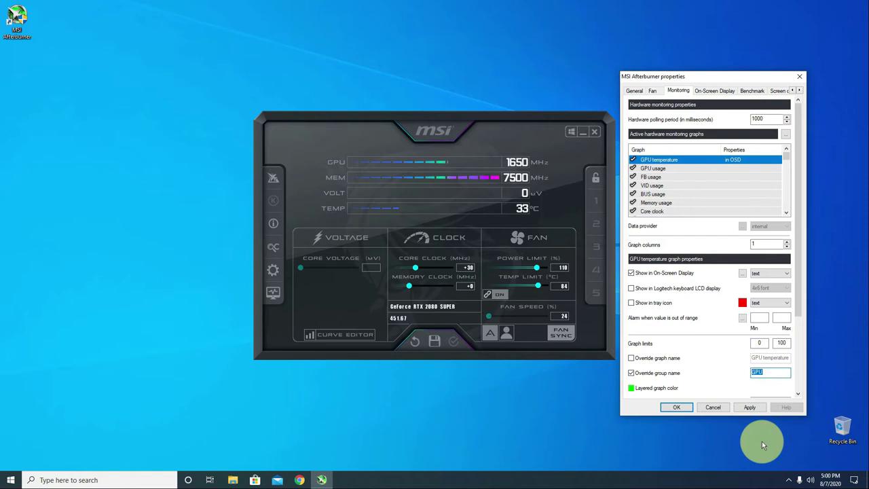
pyautogui.write('2080 Super')
pyautogui.hotkey('ctrl', 'shift', 'Left')
pyautogui.hotkey('ctrl', 'shift', 'Left')
# Show GPU usage in the On-Screen Display with group name 2080 Super, apply, and move it above GPU temperature in the graph list
pyautogui.click(669, 169)
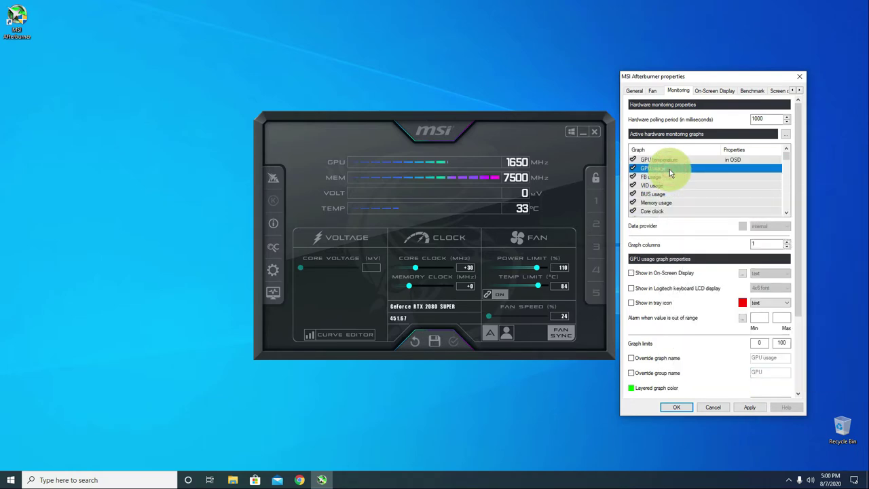
pyautogui.click(631, 273)
pyautogui.click(631, 373)
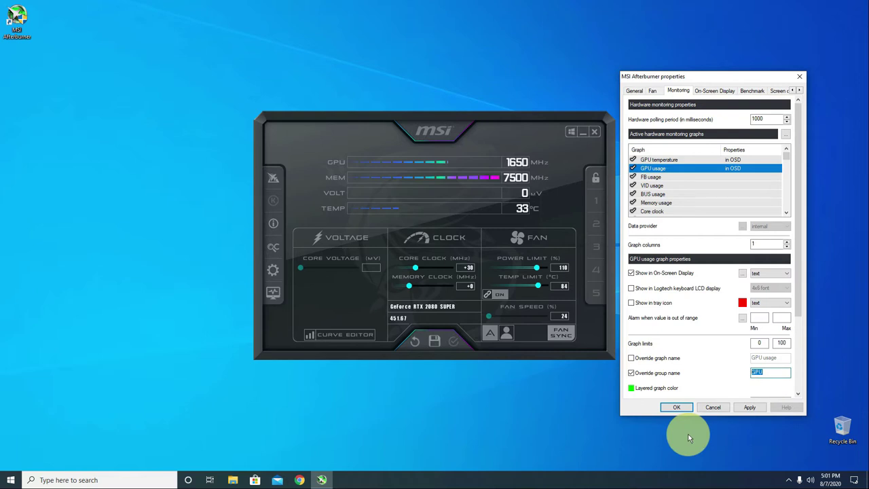
pyautogui.write('2080 Super')
pyautogui.click(750, 406)
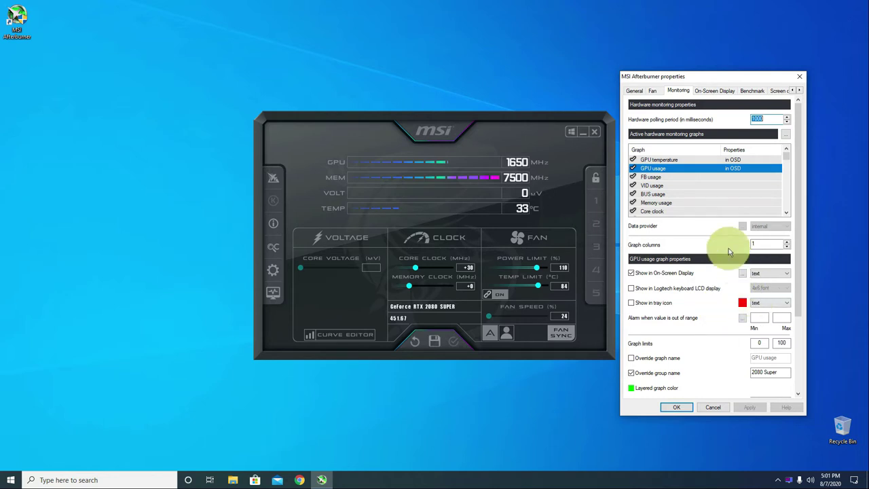
pyautogui.click(676, 169)
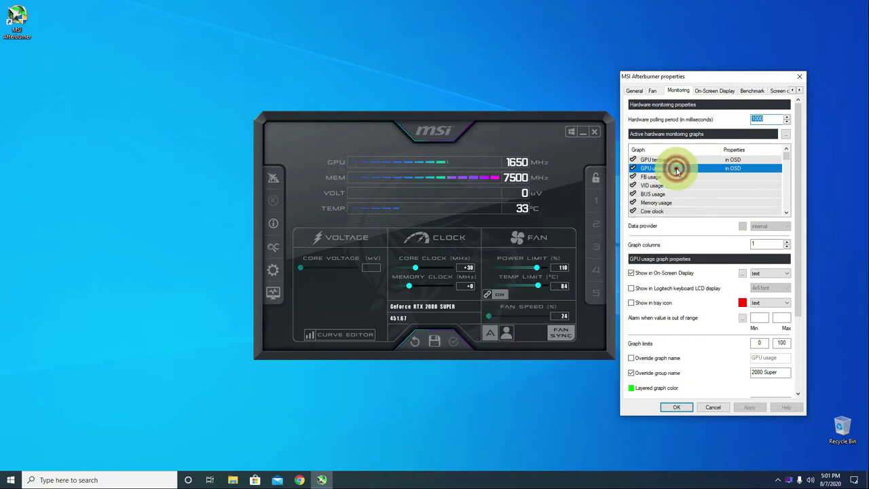
pyautogui.moveTo(676, 167); pyautogui.dragTo(680, 159)
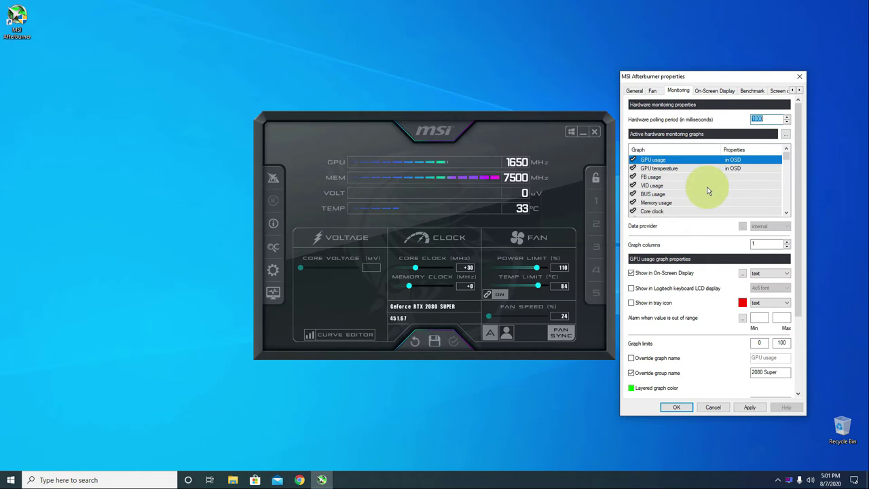
# Show the overall CPU temperature graph in the On-Screen Display and override its group name with Ryzen 2600
pyautogui.scroll(-4, 707, 188)
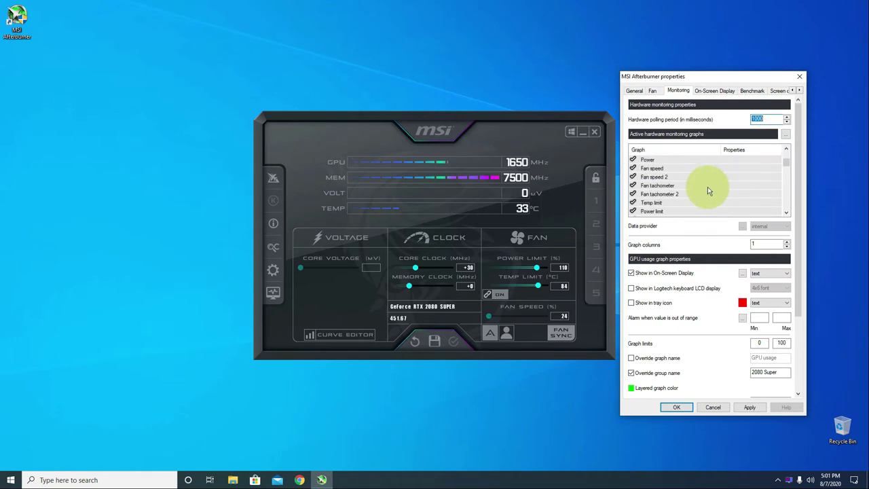
pyautogui.scroll(-1, 707, 191)
pyautogui.scroll(-4, 708, 190)
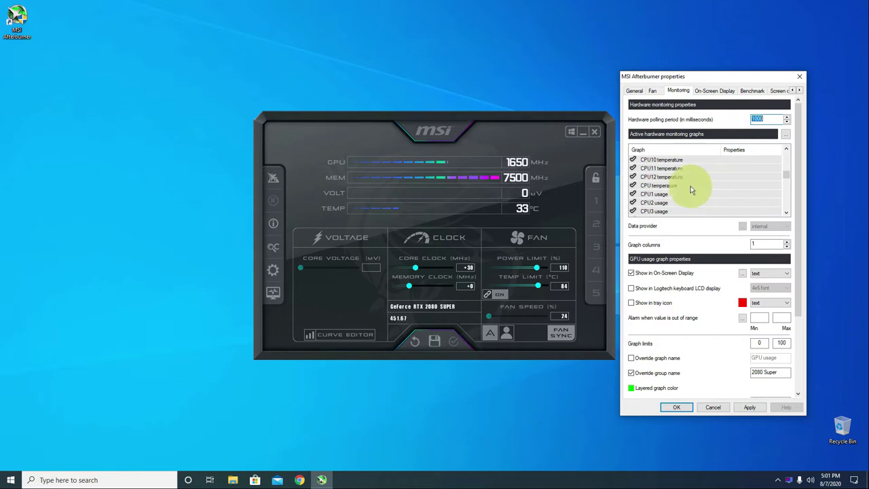
pyautogui.click(685, 187)
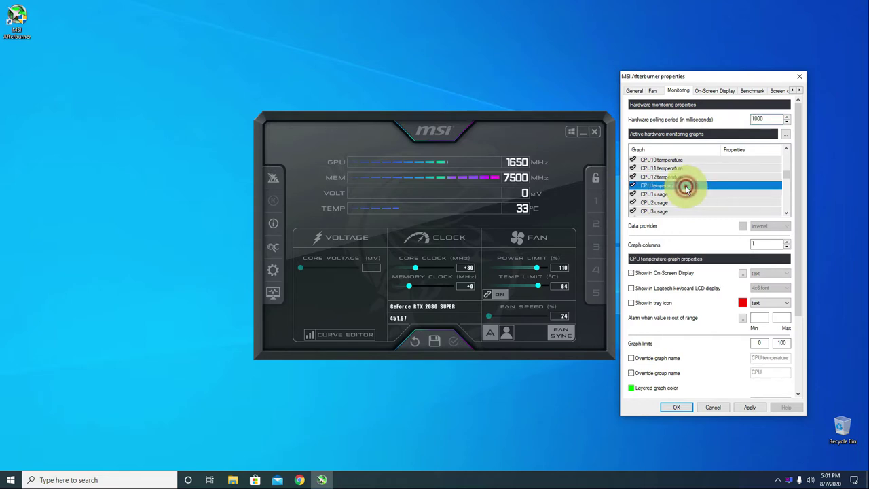
pyautogui.click(631, 273)
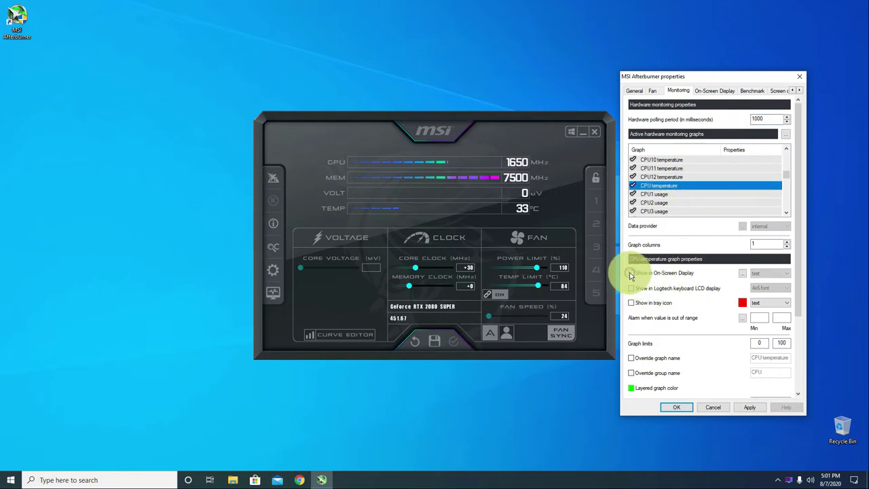
pyautogui.click(631, 272)
pyautogui.click(631, 373)
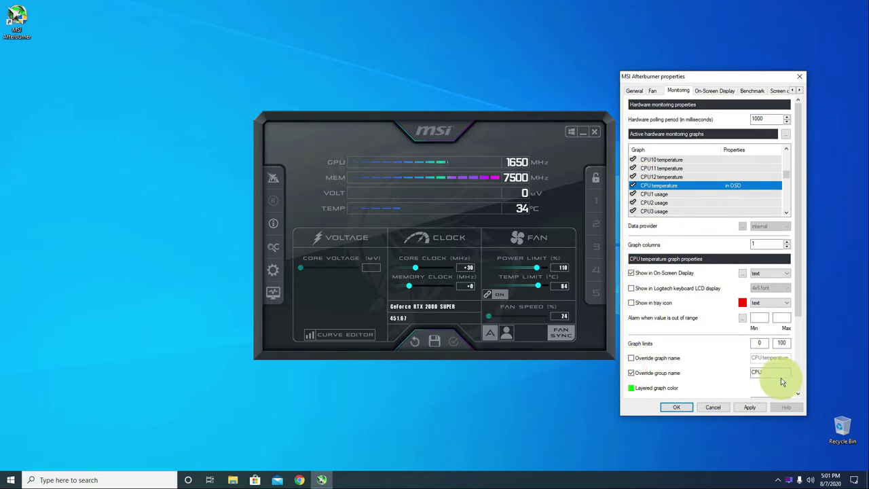
pyautogui.doubleClick(777, 373)
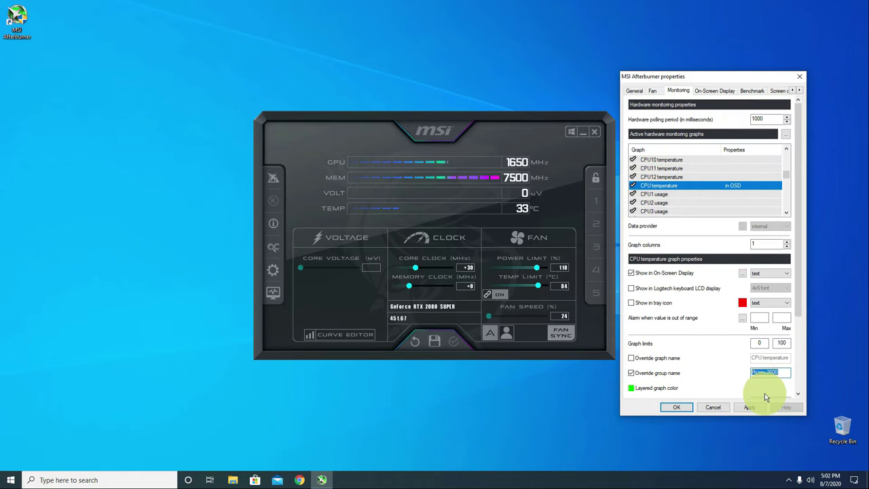
# Show the overall CPU usage graph in the On-Screen Display and override its group name with Ryzen 2600
pyautogui.scroll(-4, 709, 196)
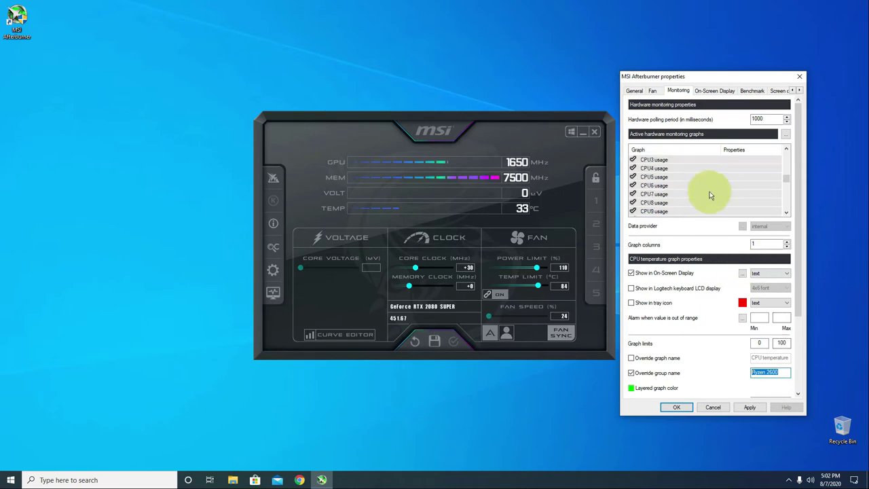
pyautogui.click(672, 193)
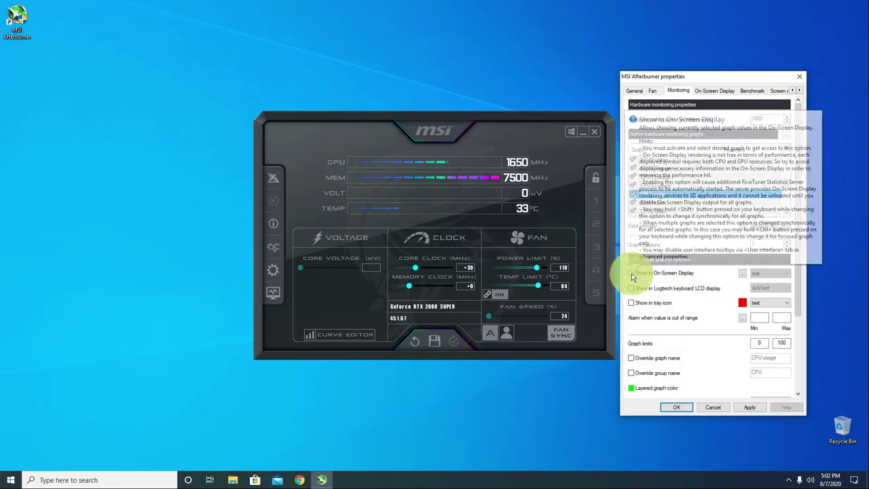
pyautogui.click(632, 273)
pyautogui.click(632, 373)
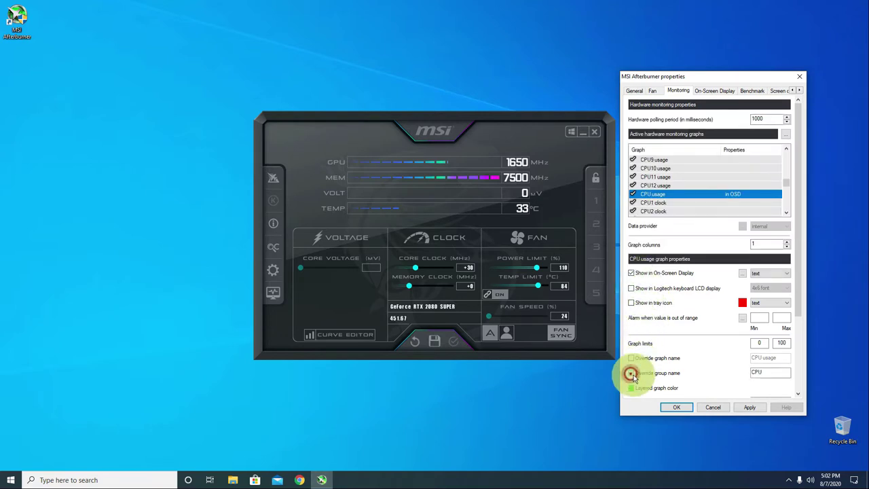
pyautogui.doubleClick(770, 371)
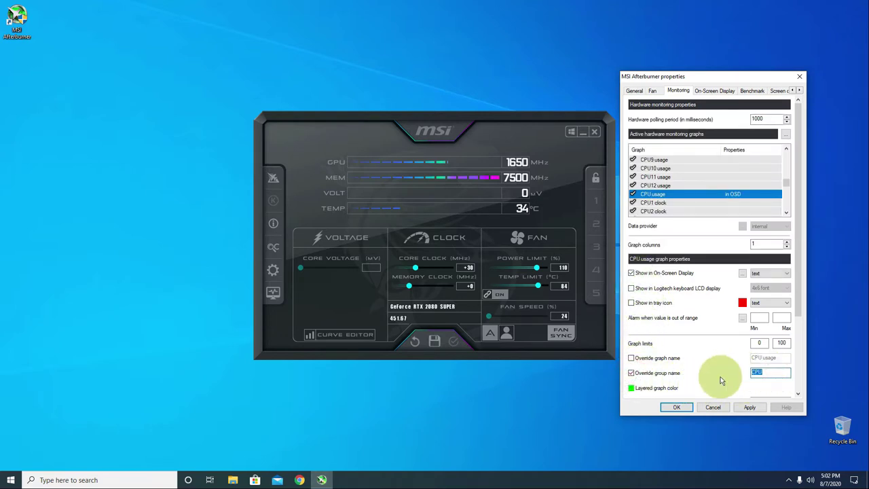
pyautogui.write('Ryzen 2600')
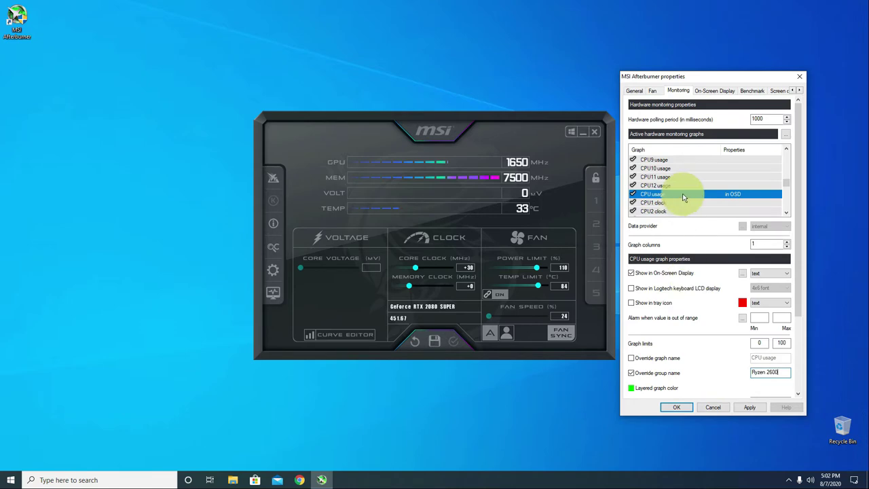
# Activate the Framerate graph, show it in the On-Screen Display and override its group name with FPS
pyautogui.scroll(-7, 687, 191)
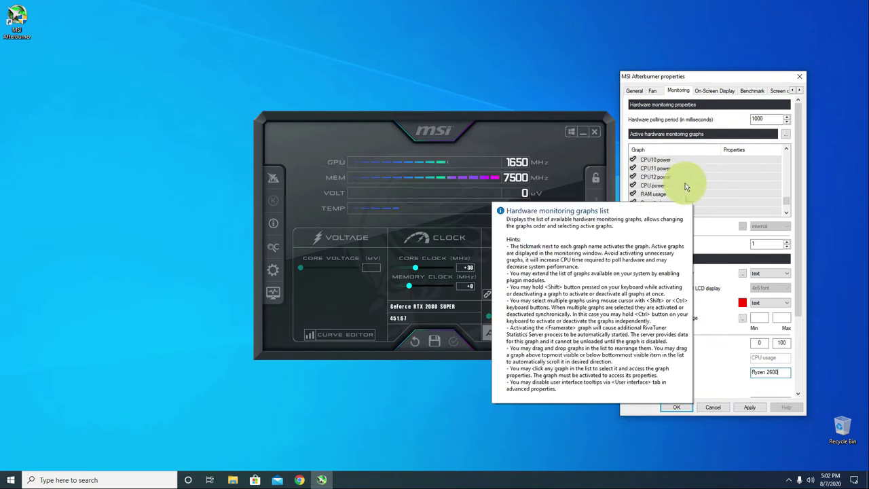
pyautogui.scroll(-3, 709, 188)
pyautogui.click(668, 186)
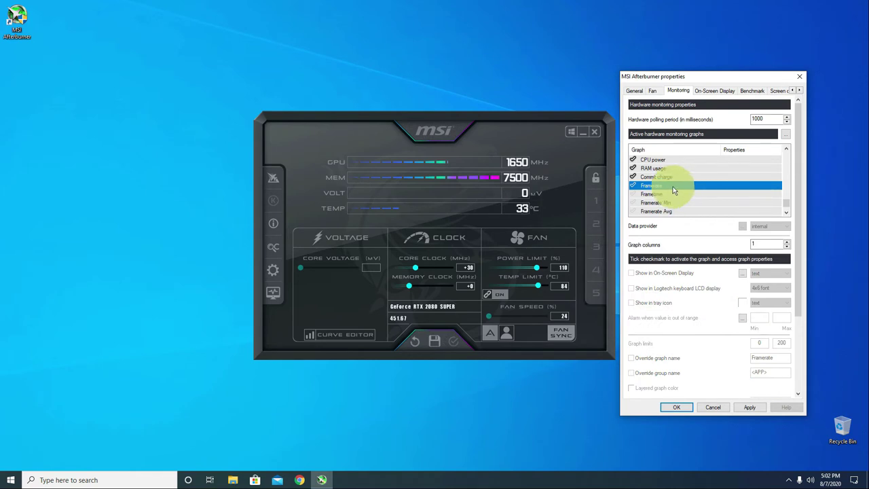
pyautogui.click(632, 186)
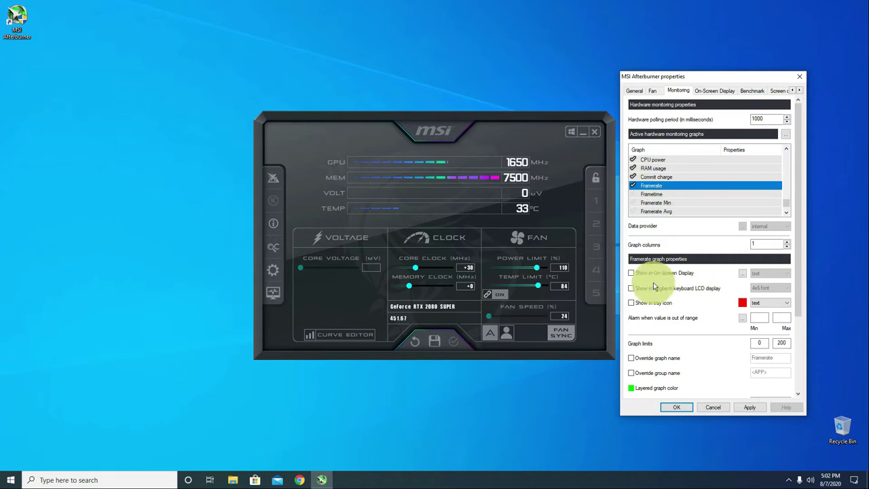
pyautogui.click(632, 274)
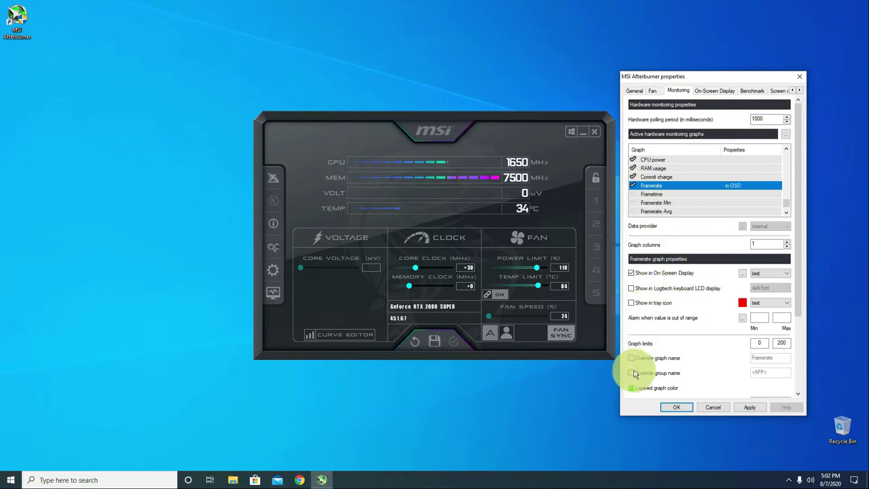
pyautogui.click(639, 373)
pyautogui.doubleClick(773, 372)
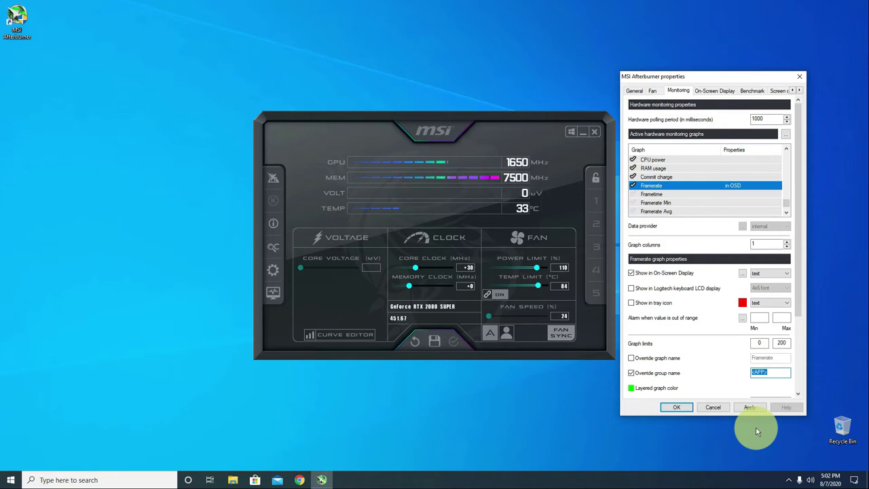
pyautogui.write('FPS')
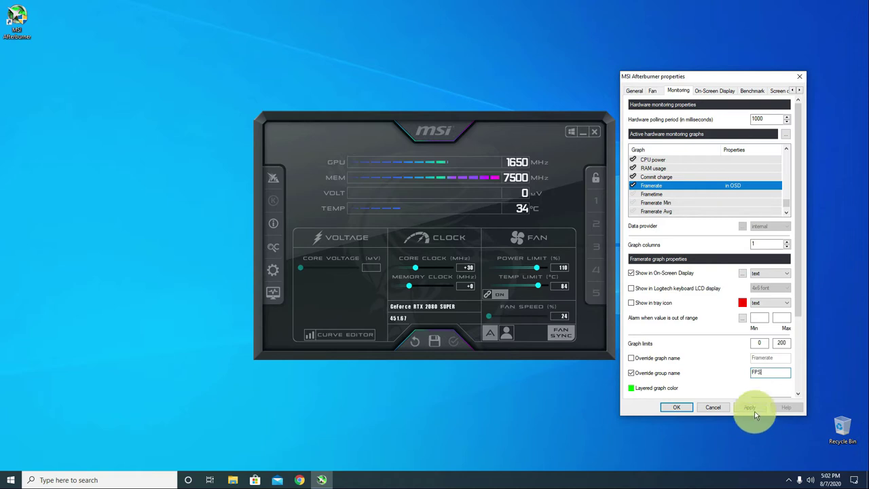
# Apply the Framerate settings and move the Framerate graph up the monitoring list to directly below GPU temperature
pyautogui.click(752, 408)
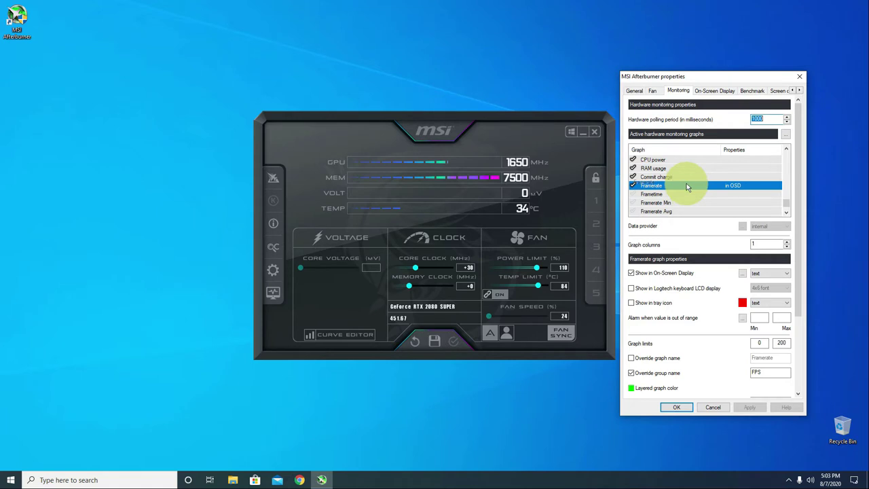
pyautogui.scroll(5, 686, 185)
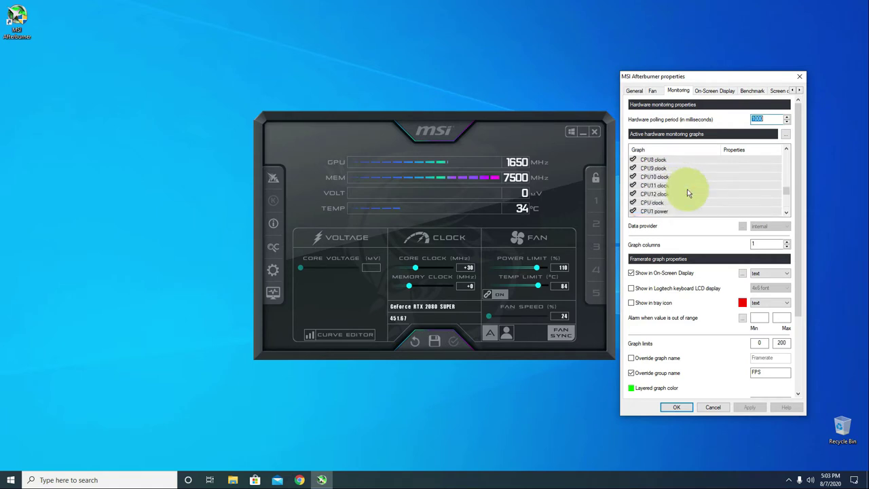
pyautogui.scroll(5, 687, 189)
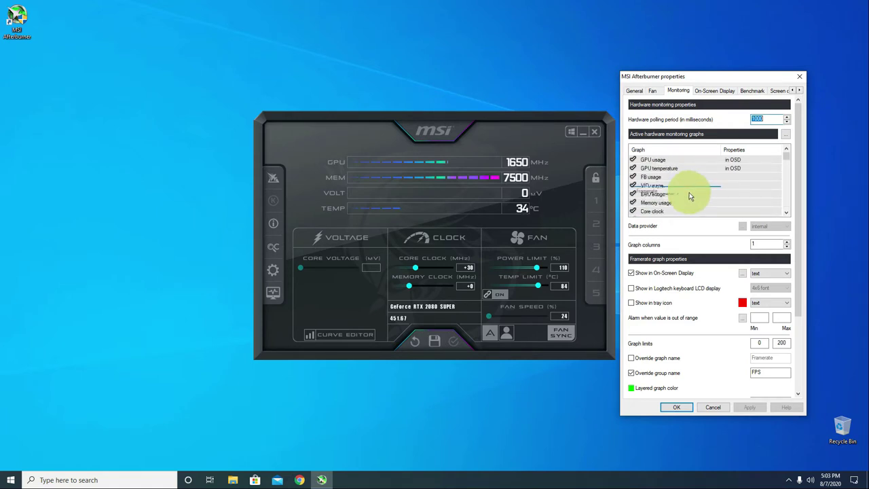
pyautogui.moveTo(685, 175); pyautogui.dragTo(706, 178)
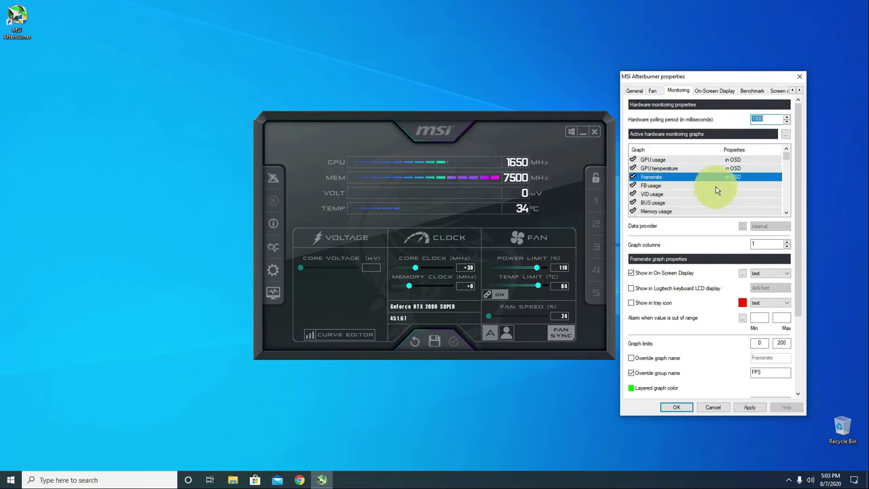
# Move the overall CPU temperature graph up the monitoring list to directly below Framerate
pyautogui.scroll(-3, 715, 186)
pyautogui.scroll(-8, 718, 190)
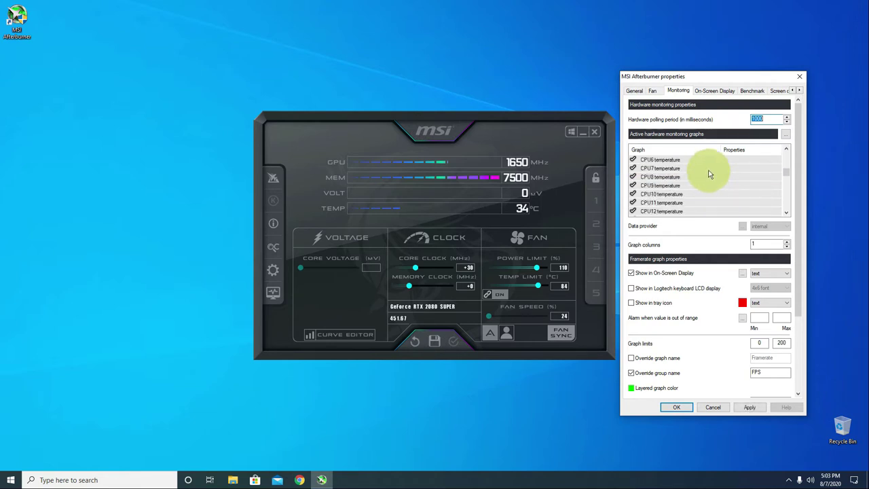
pyautogui.scroll(1, 703, 170)
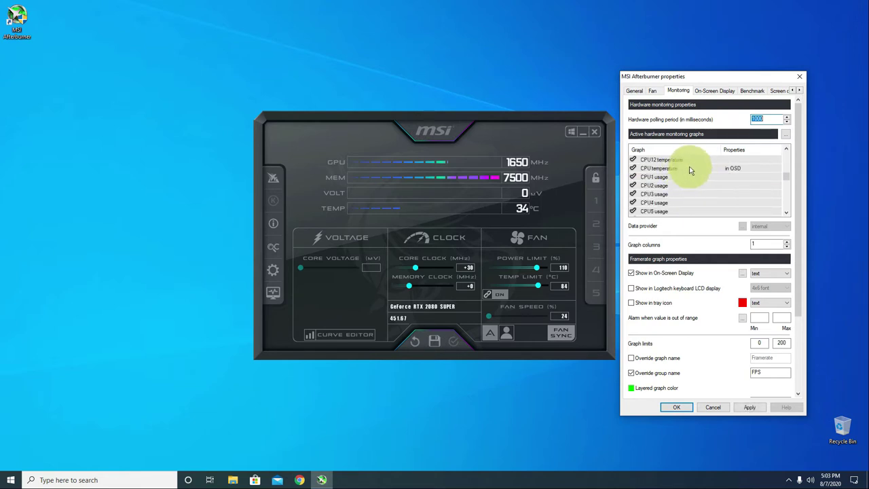
pyautogui.click(692, 169)
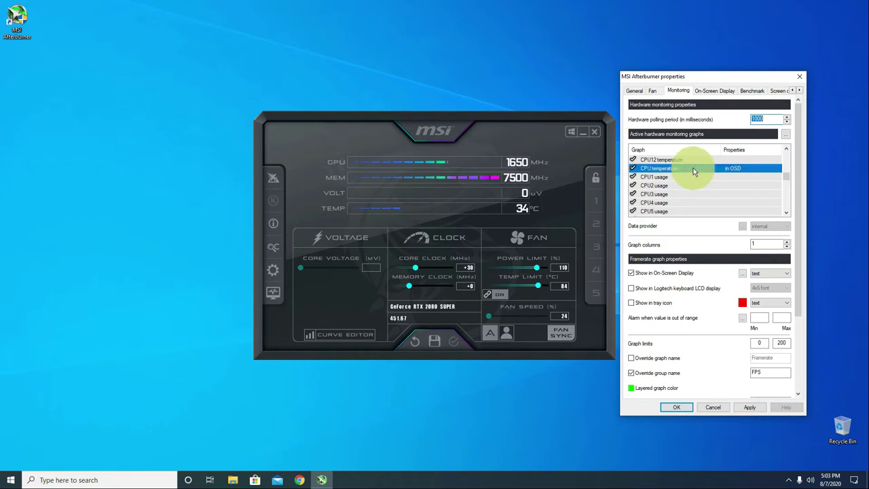
pyautogui.scroll(10, 694, 170)
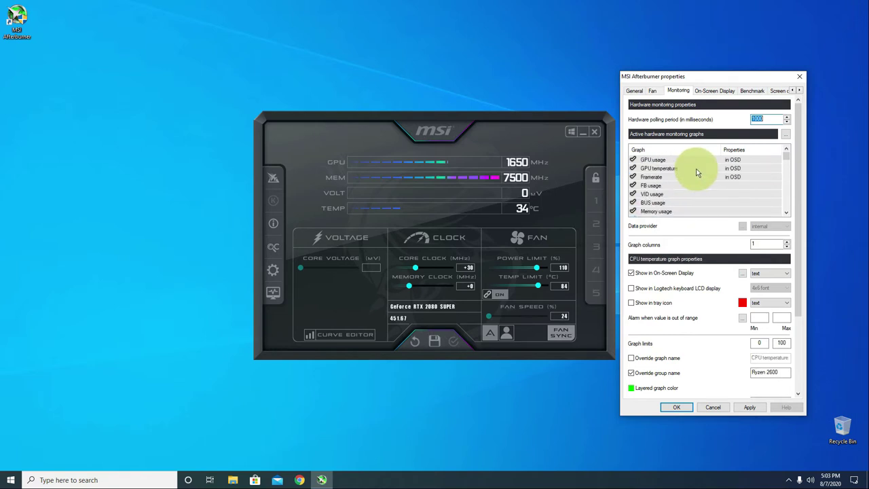
# Move the overall CPU usage graph up the monitoring list to directly below CPU temperature
pyautogui.scroll(-4, 704, 188)
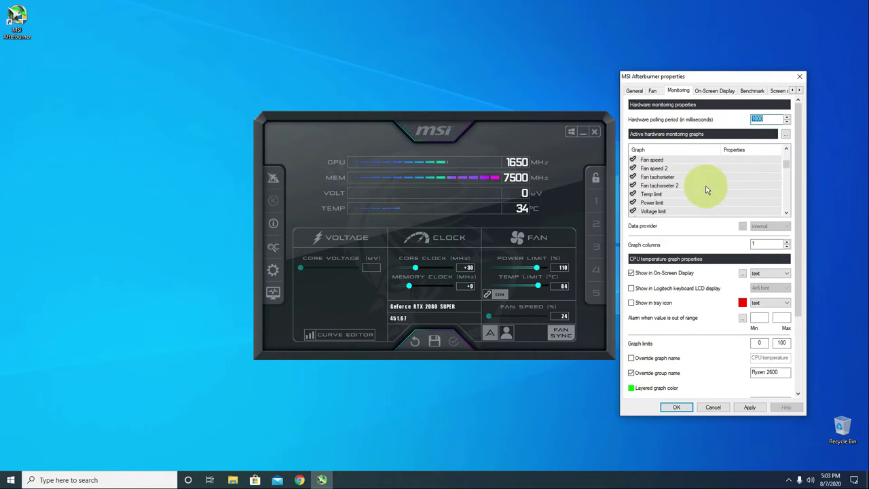
pyautogui.scroll(-6, 704, 190)
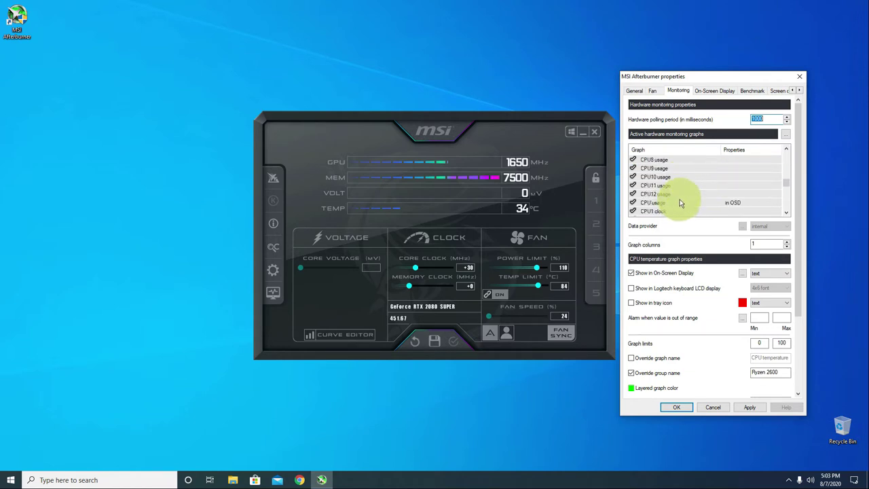
pyautogui.moveTo(679, 201); pyautogui.dragTo(692, 194)
pyautogui.click(675, 185)
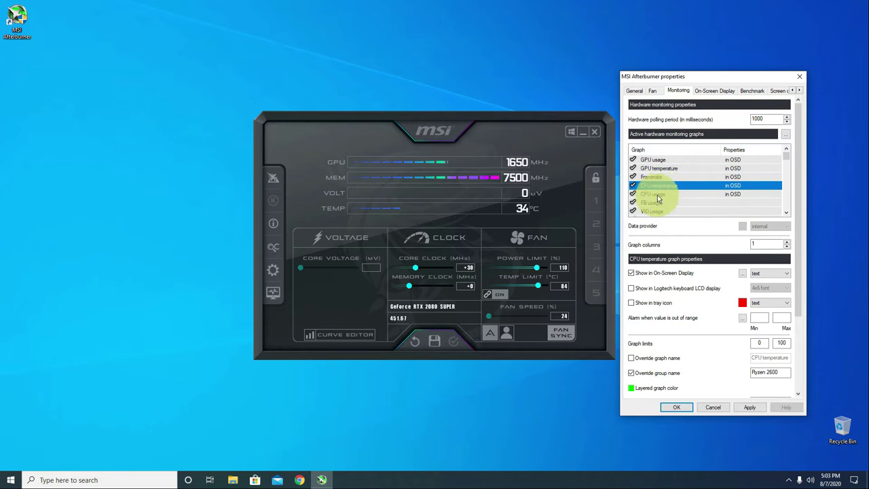
# Reorder the displayed graphs as GPU usage, GPU temperature, CPU usage, CPU temperature and Framerate, and apply the changes
pyautogui.moveTo(657, 194); pyautogui.dragTo(671, 177)
pyautogui.click(665, 194)
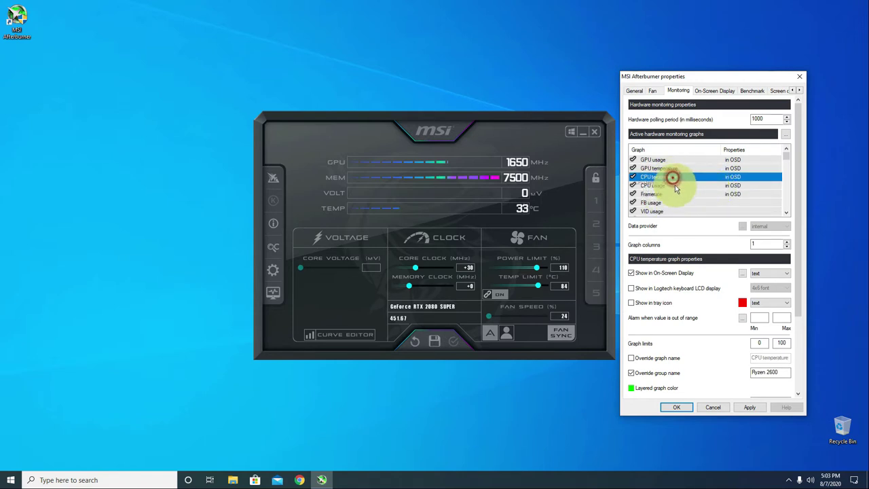
pyautogui.moveTo(668, 177); pyautogui.dragTo(669, 189)
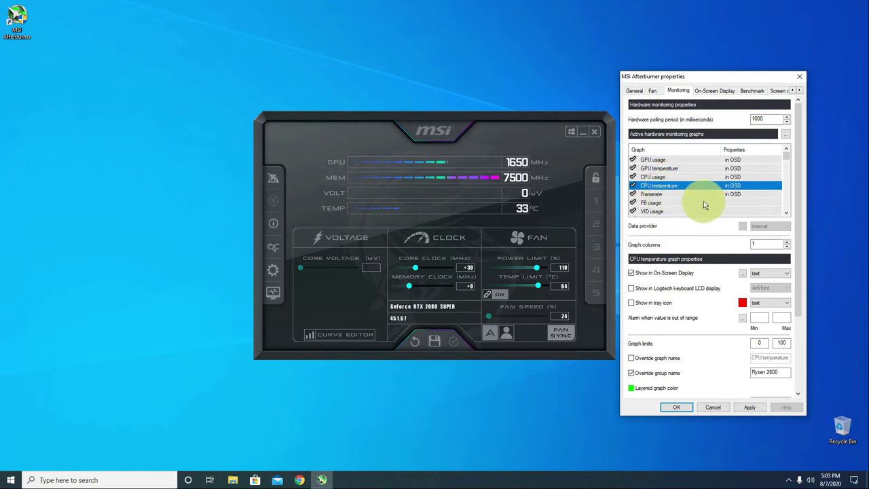
pyautogui.click(673, 167)
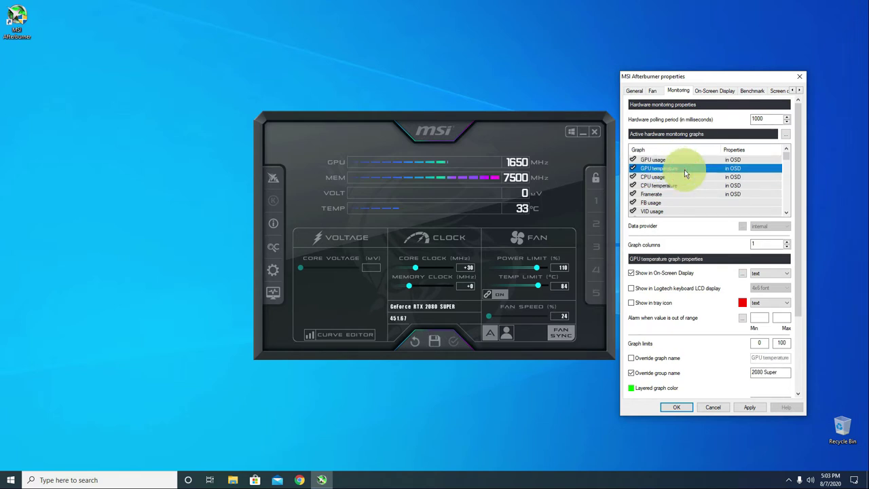
pyautogui.click(669, 177)
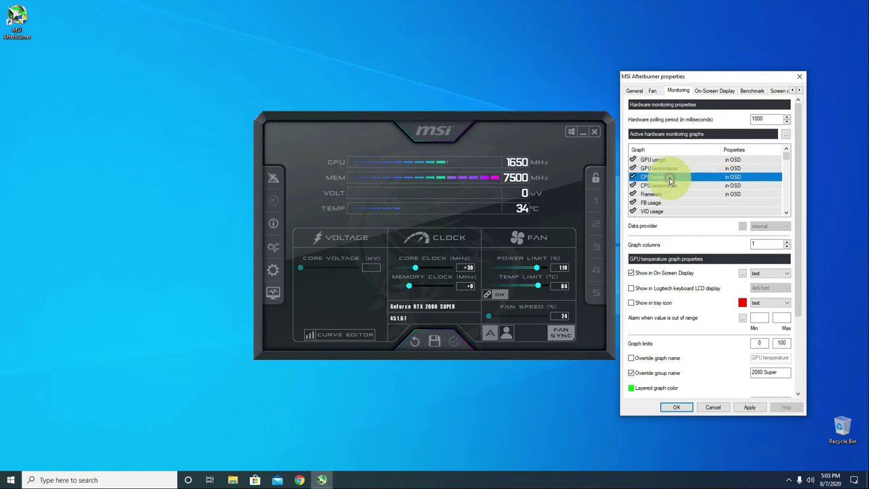
pyautogui.click(683, 186)
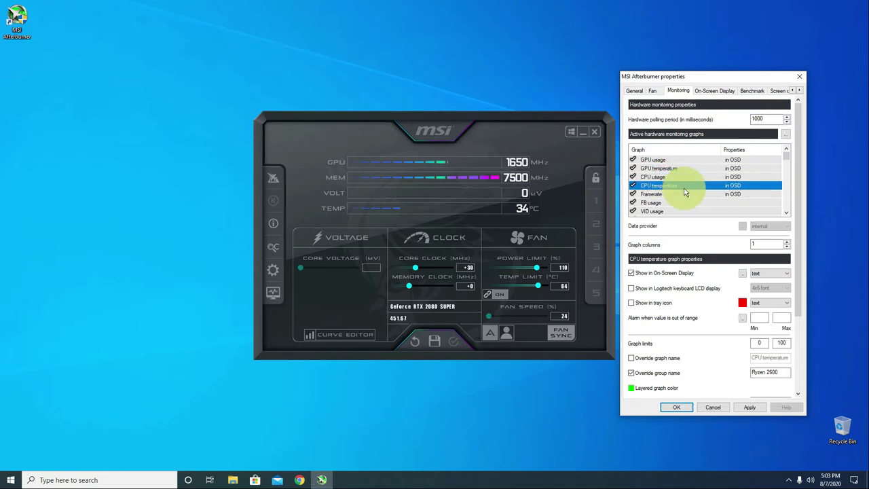
pyautogui.click(682, 194)
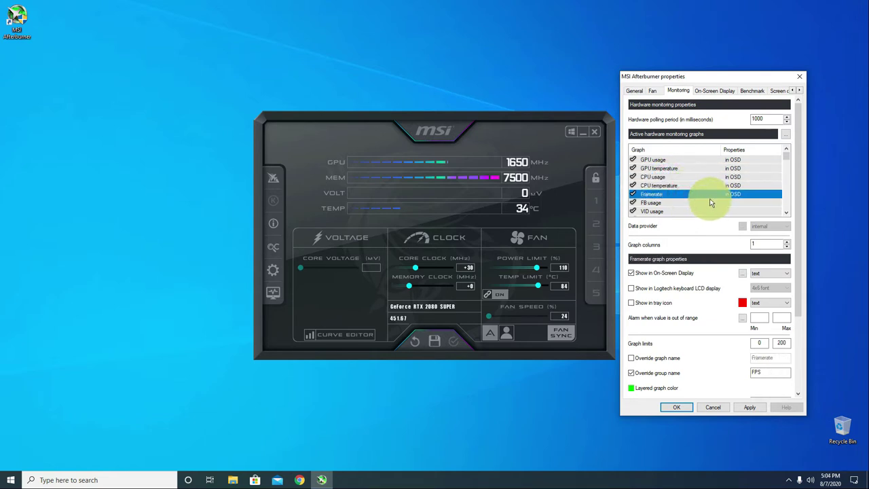
pyautogui.click(750, 405)
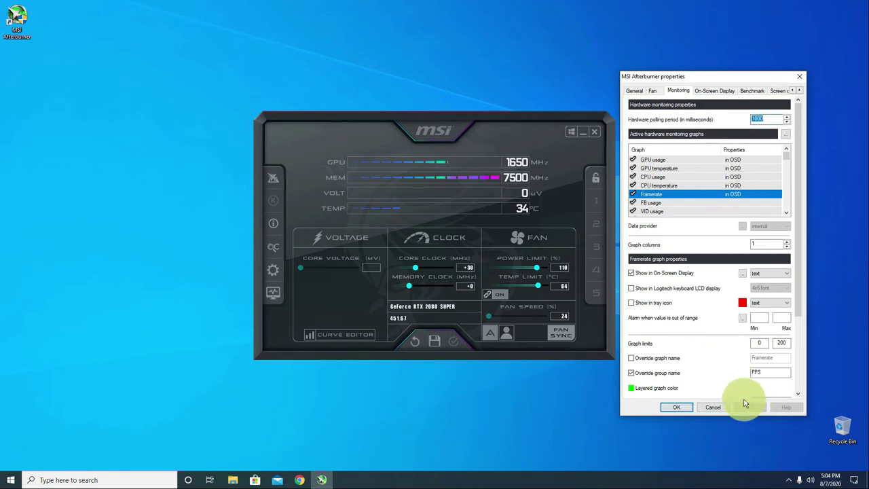
# Set the Toggle On-Screen Display hotkey to Alt + P and apply it
pyautogui.click(716, 90)
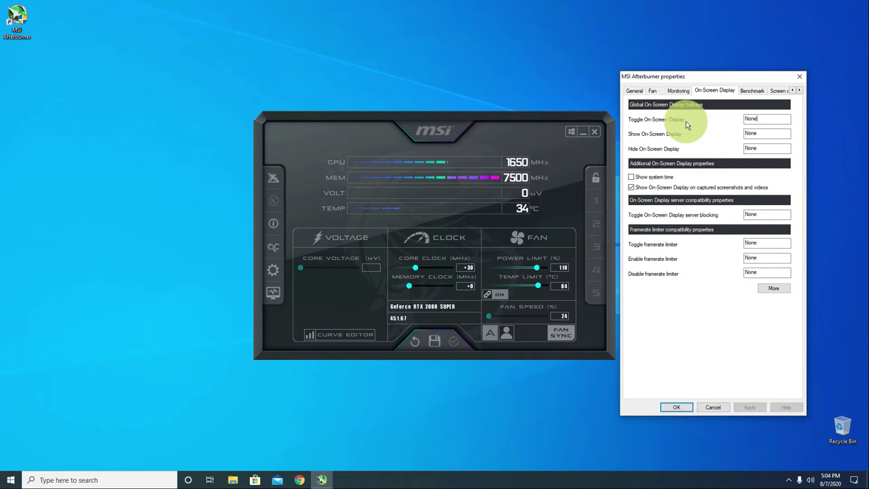
pyautogui.hotkey('alt', 'p')
pyautogui.click(747, 407)
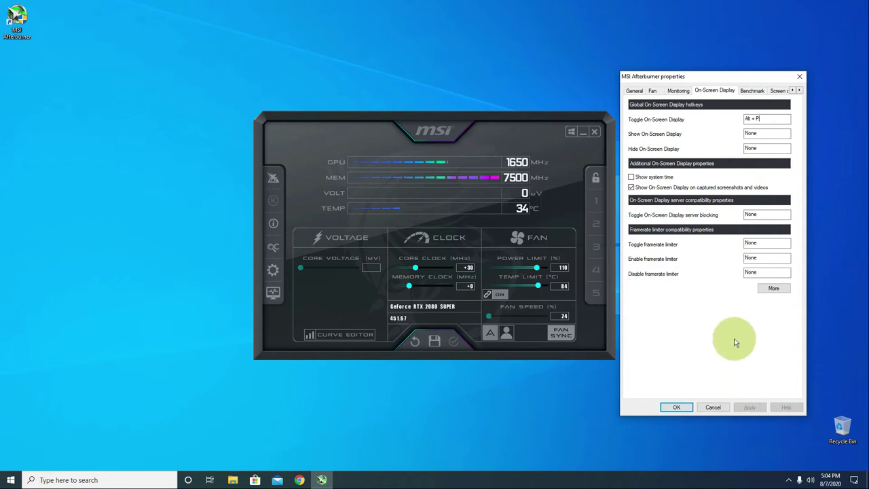
# Open the User Interface properties and look through the available languages, keeping English
pyautogui.click(799, 90)
pyautogui.click(799, 90)
pyautogui.click(800, 90)
pyautogui.click(800, 90)
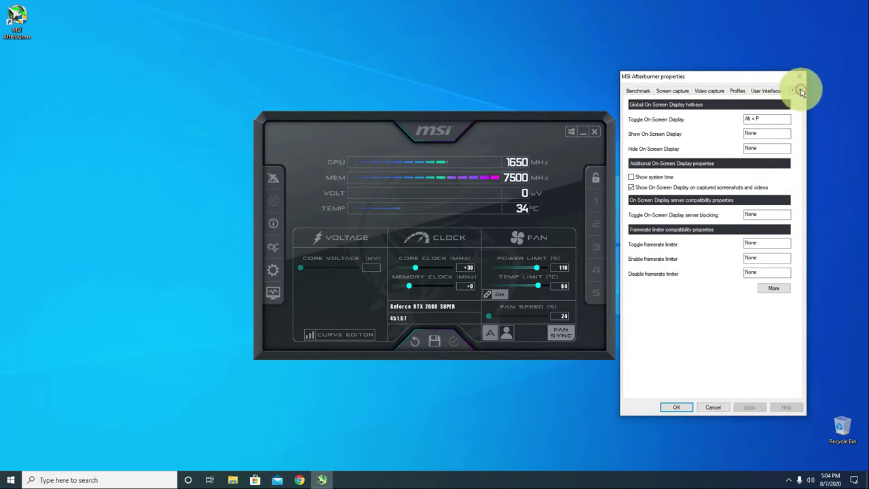
pyautogui.click(762, 90)
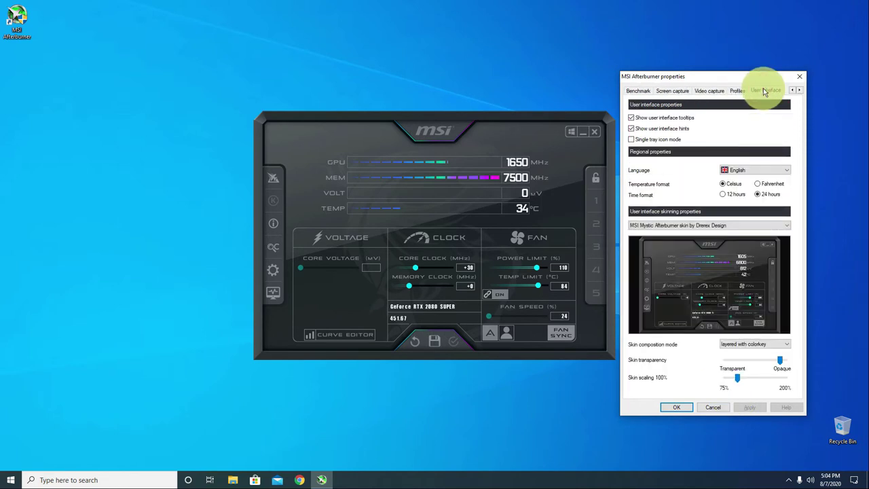
pyautogui.click(789, 173)
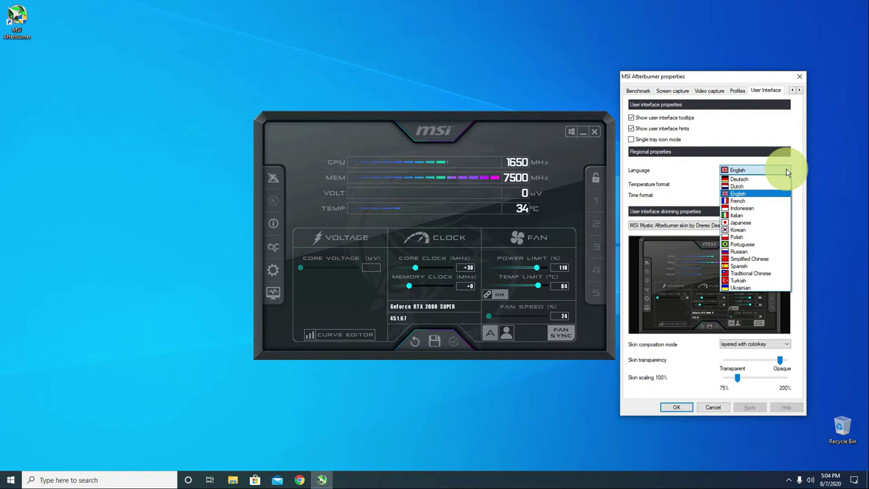
pyautogui.click(706, 176)
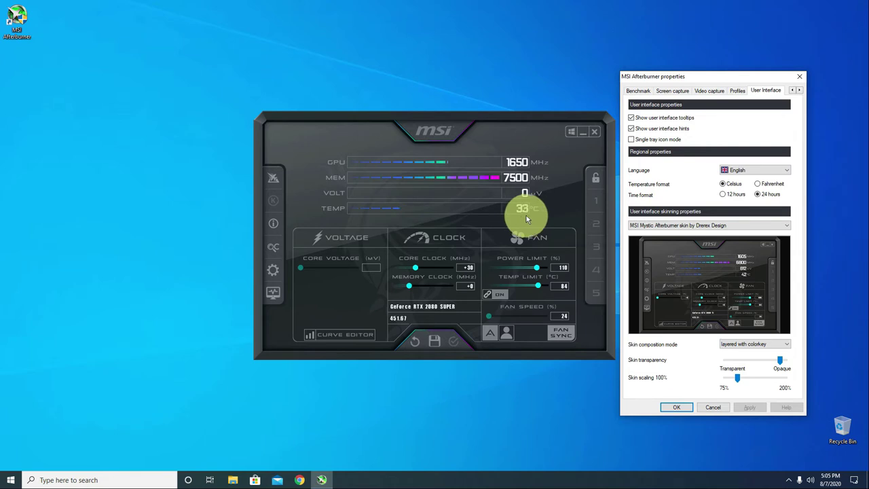
# Try the Fahrenheit temperature format, then return to Celsius, applying each choice
pyautogui.click(758, 184)
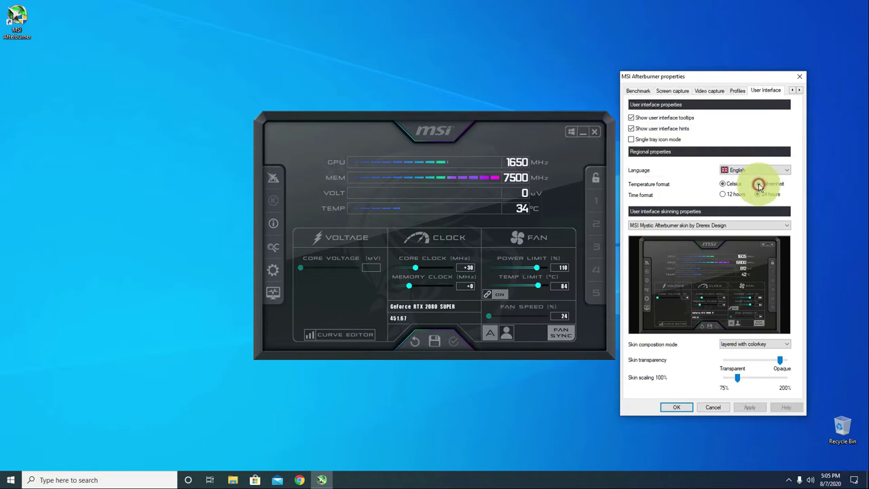
pyautogui.click(748, 406)
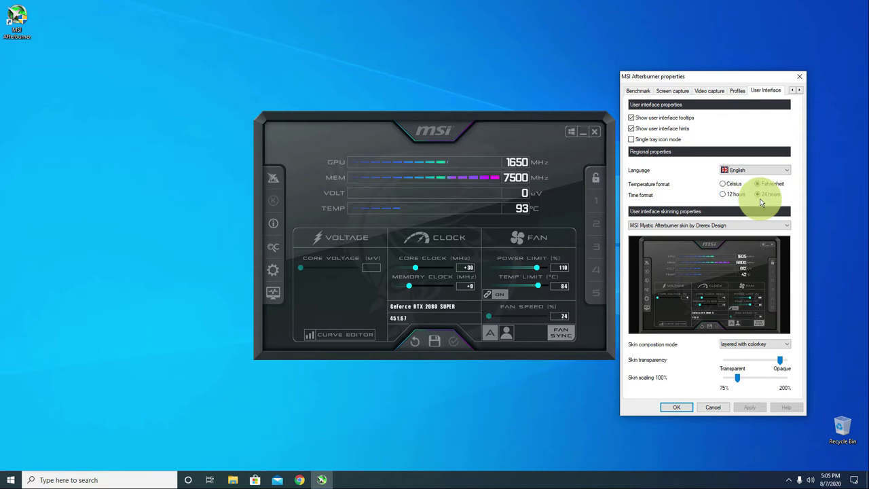
pyautogui.click(722, 183)
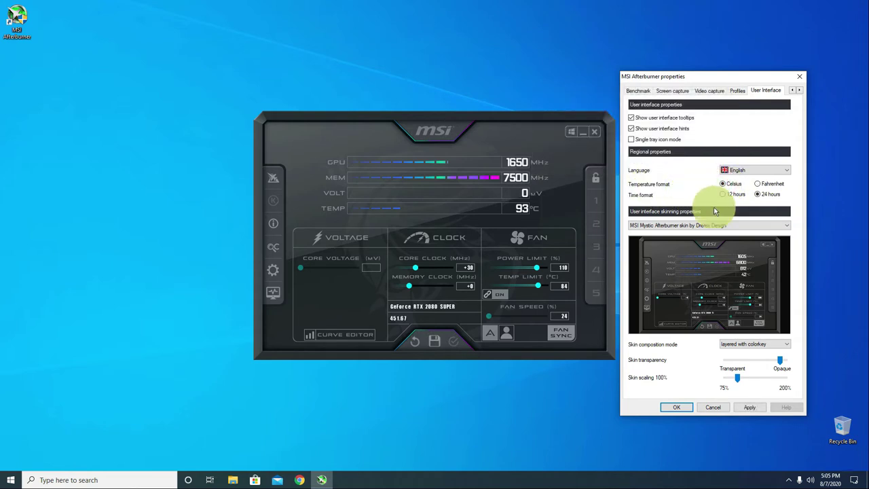
pyautogui.click(749, 407)
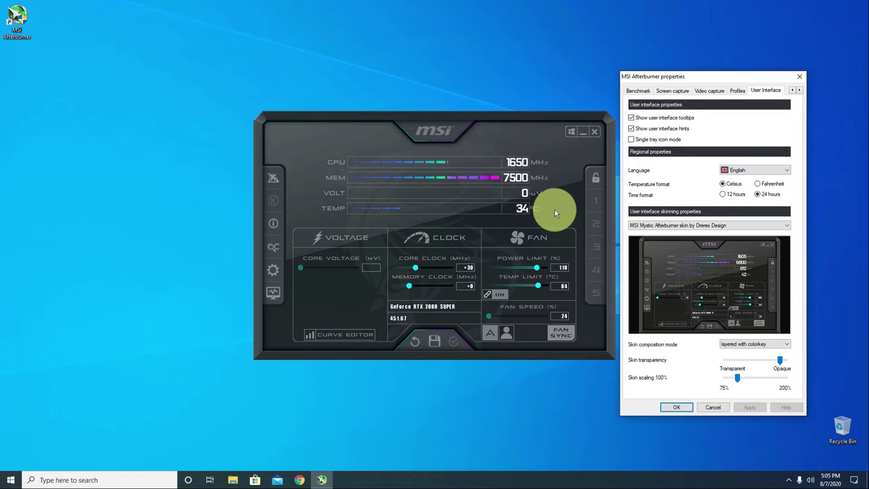
# Try out the MSI Cyborg Afterburner skin White by Drerex Design by applying it to the interface
pyautogui.click(669, 226)
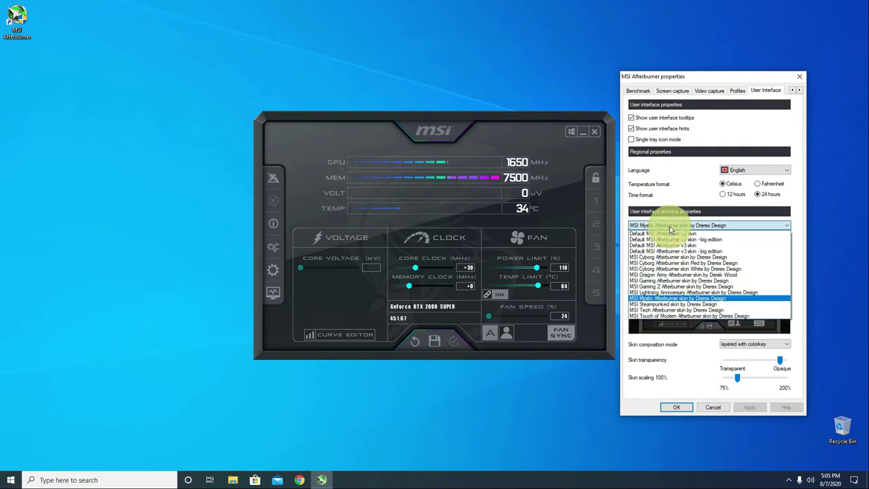
pyautogui.click(665, 269)
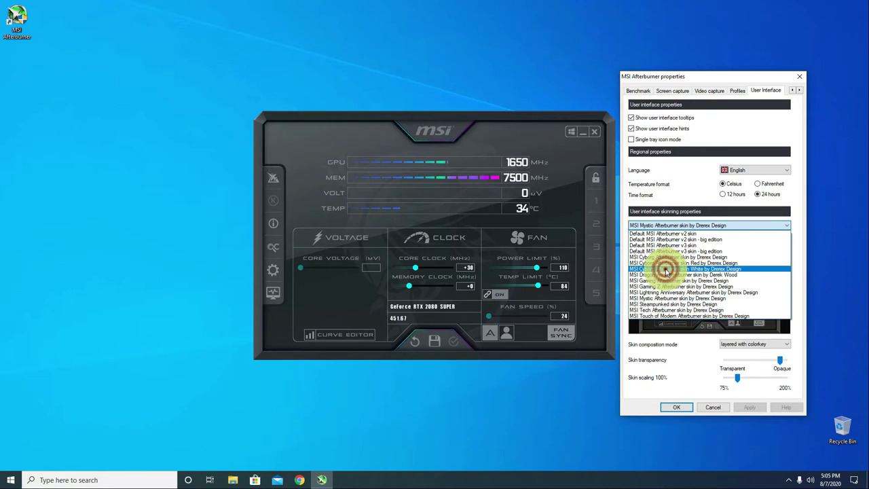
pyautogui.click(753, 409)
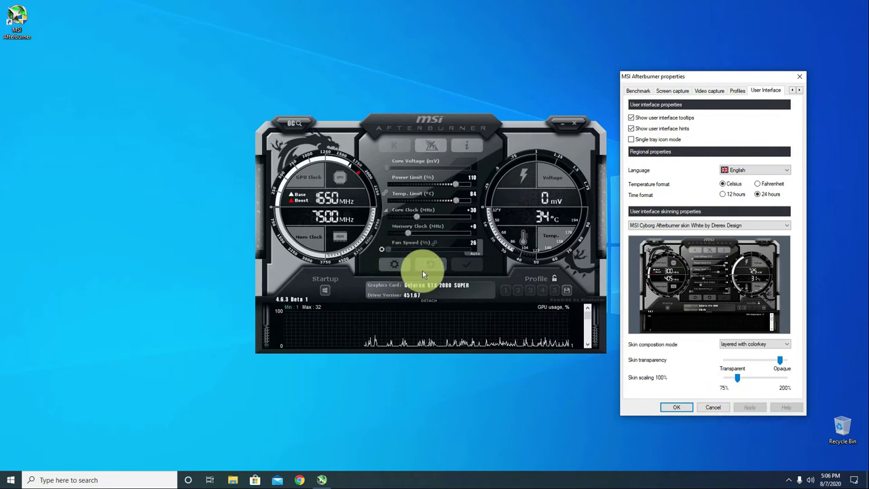
# Apply the MSI Mystic Afterburner skin by Drerex Design again and close the properties
pyautogui.click(642, 225)
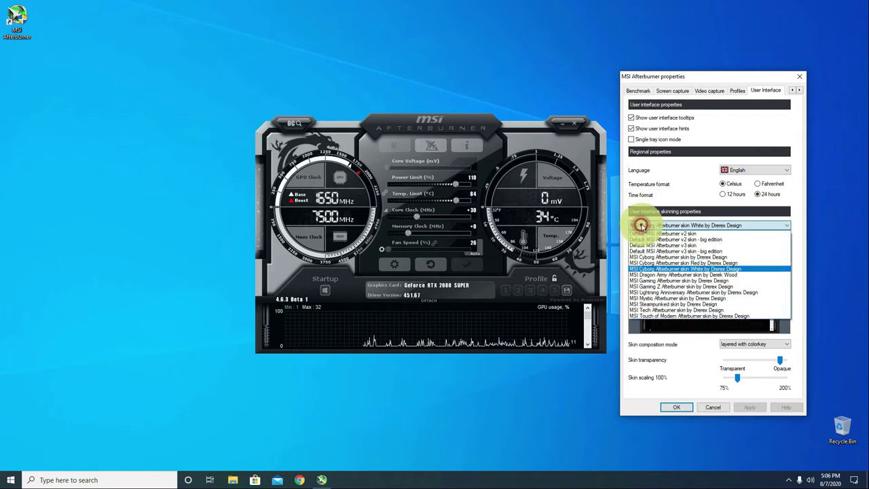
pyautogui.click(655, 298)
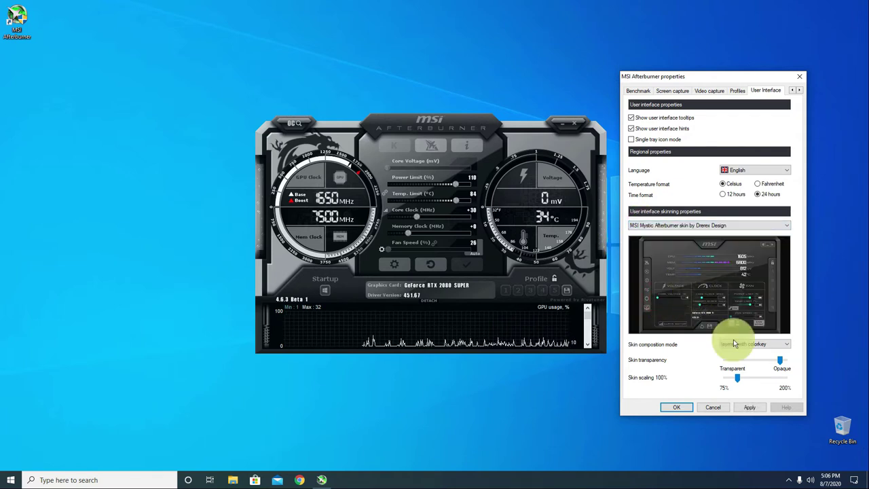
pyautogui.click(750, 407)
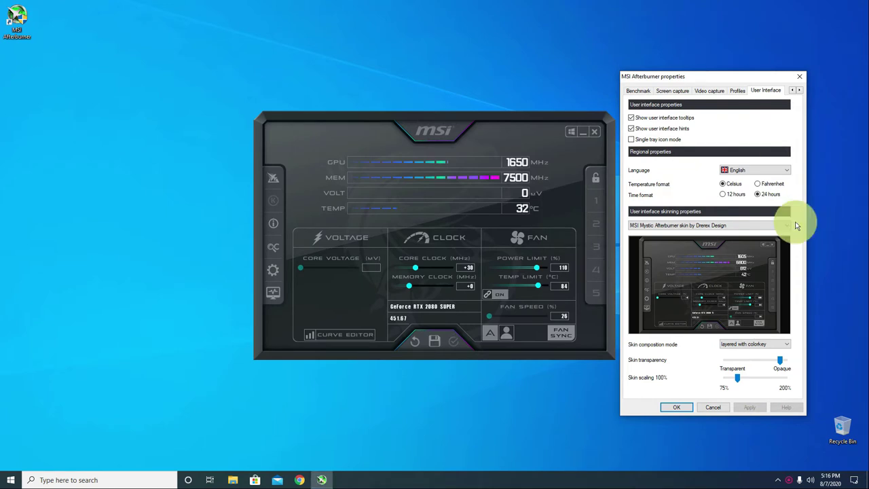
pyautogui.click(799, 76)
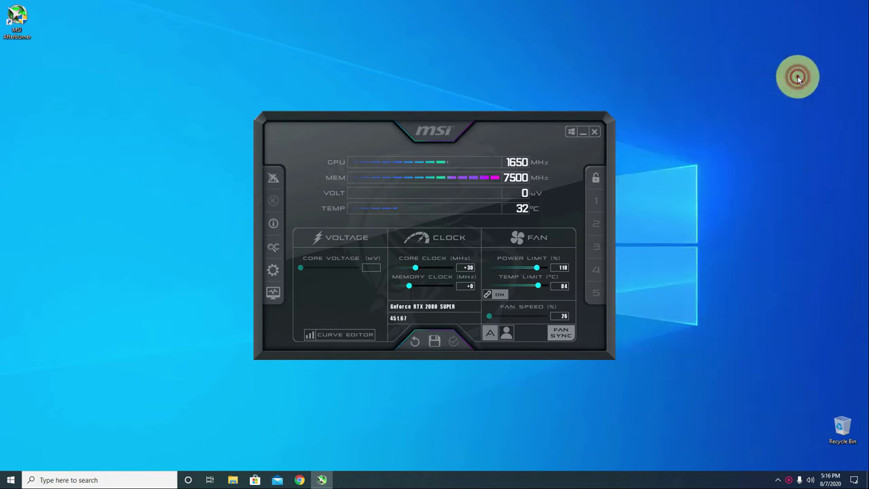
# Open RivaTuner Statistics Server from the hidden tray programs and place its window beside the Afterburner window
pyautogui.click(778, 478)
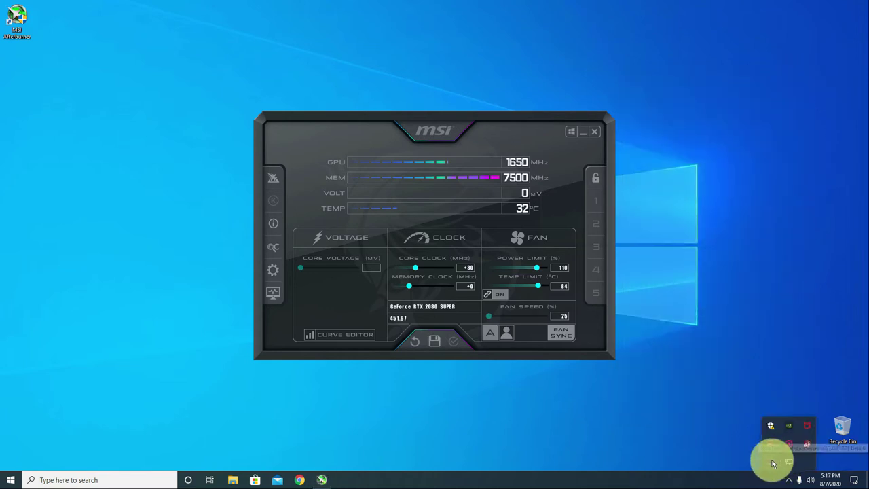
pyautogui.click(771, 463)
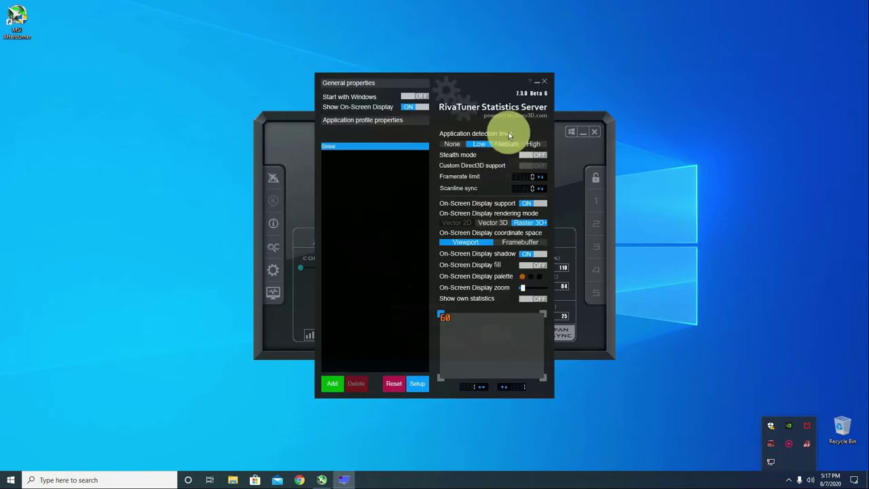
pyautogui.moveTo(460, 77); pyautogui.dragTo(762, 64)
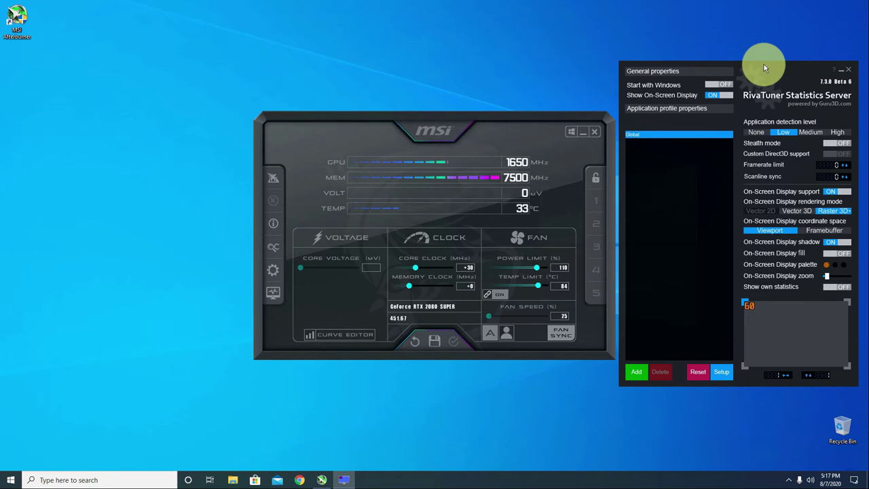
# Accept Unispace Bold size 7 as the Raster 3D font and turn on the On-Screen Display fill, keeping the shadow on
pyautogui.click(848, 214)
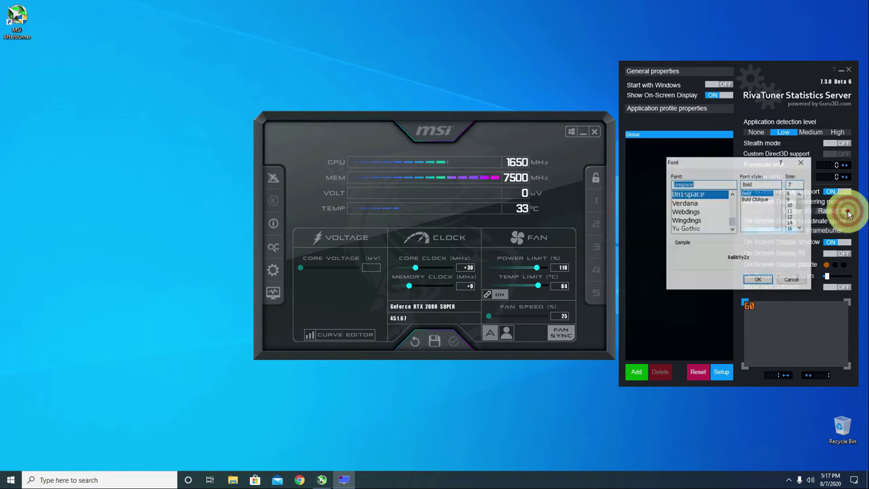
pyautogui.moveTo(722, 165); pyautogui.dragTo(636, 166)
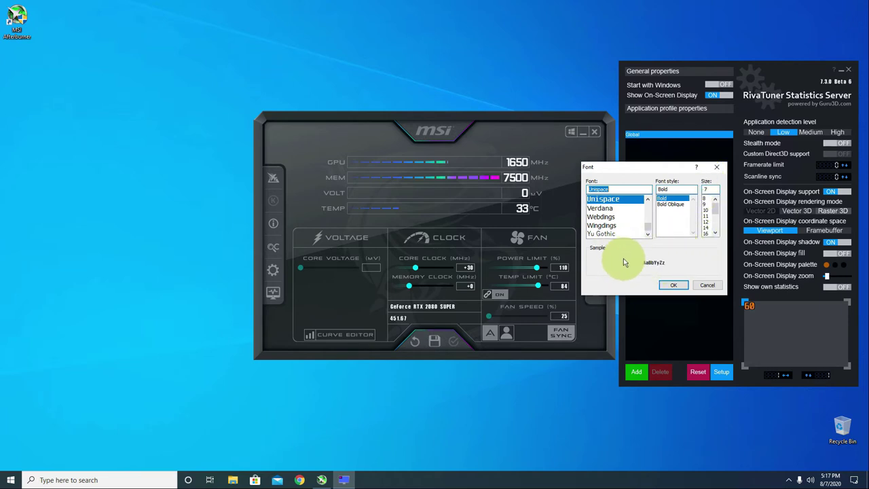
pyautogui.click(667, 286)
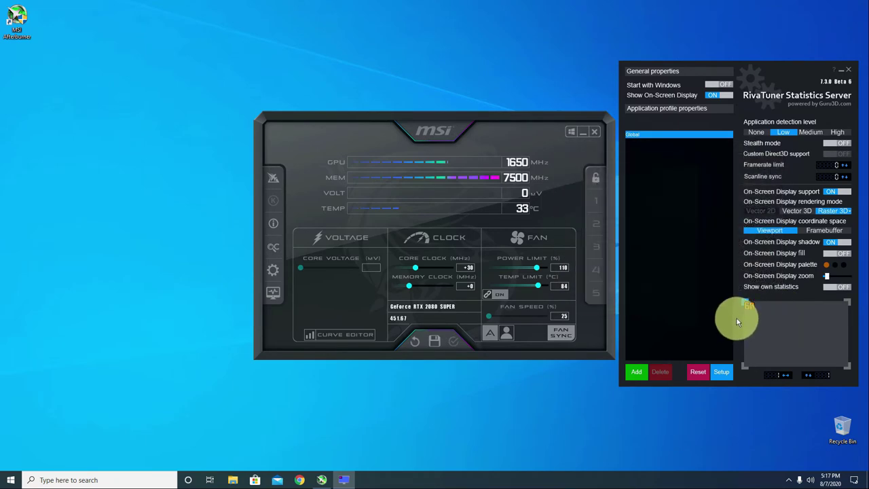
pyautogui.click(830, 243)
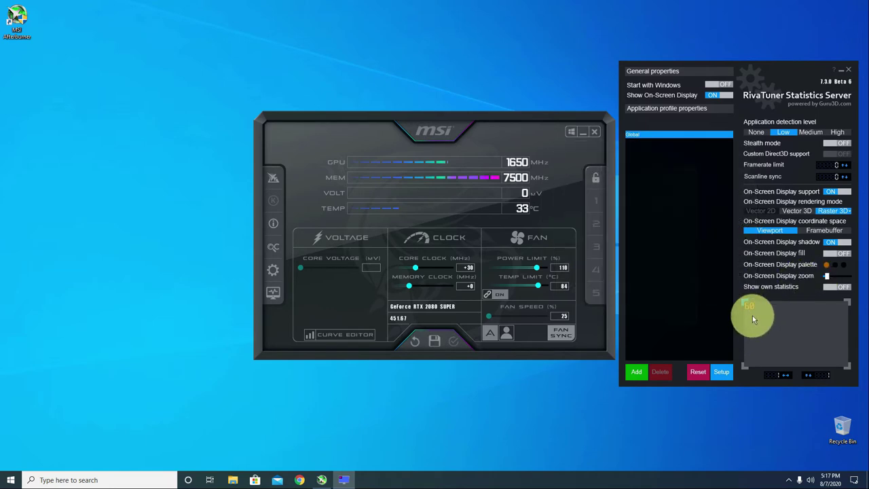
pyautogui.click(843, 253)
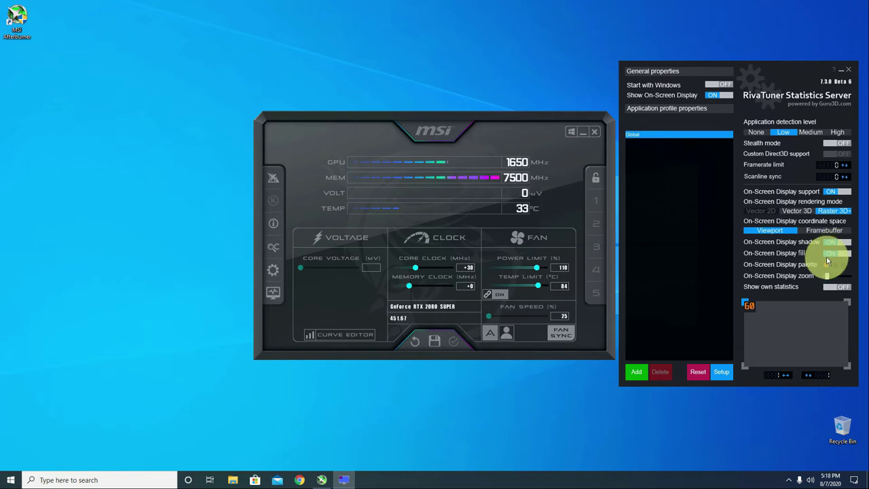
# Try red and pink for the first On-Screen Display palette colour and cancel the colour selection
pyautogui.click(826, 264)
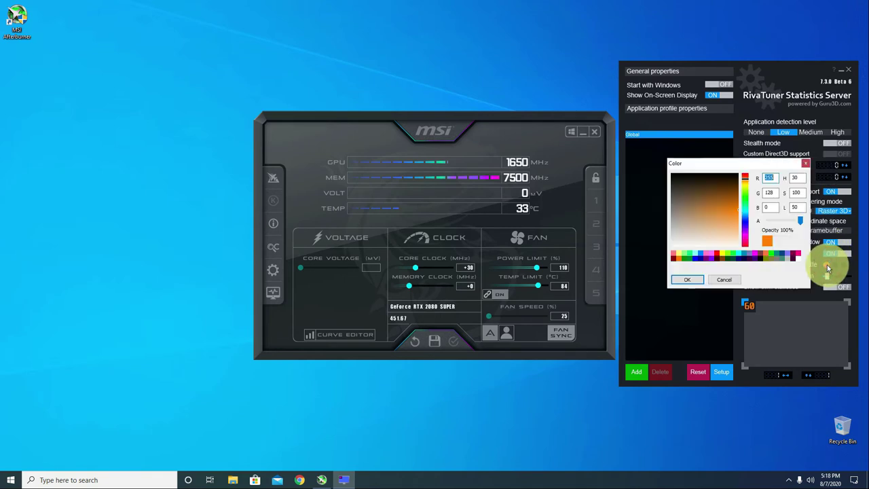
pyautogui.moveTo(758, 160); pyautogui.dragTo(672, 171)
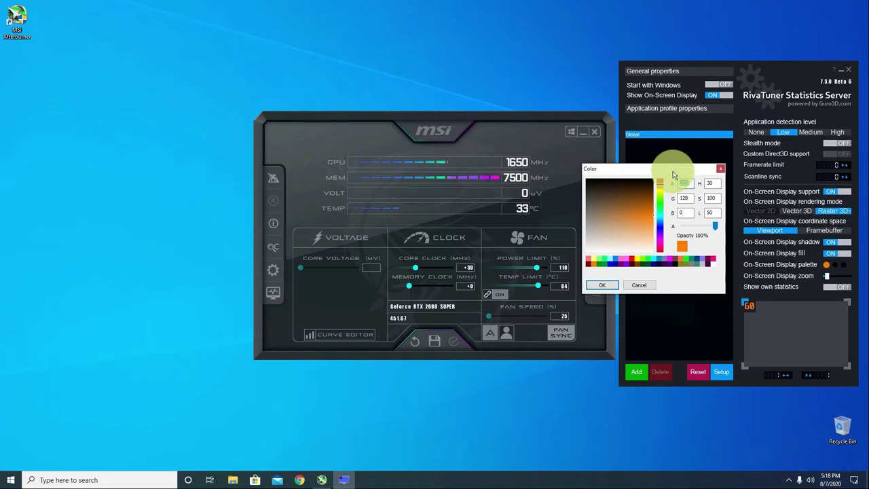
pyautogui.click(646, 258)
pyautogui.click(635, 261)
pyautogui.click(630, 260)
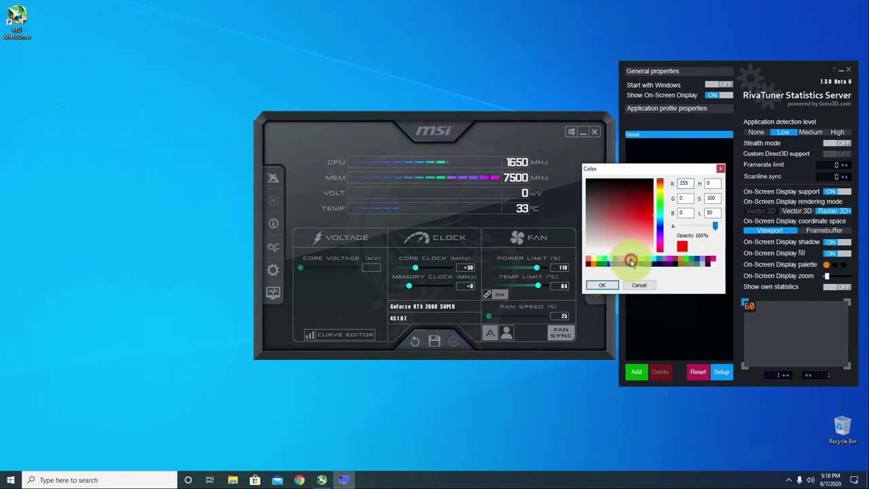
pyautogui.click(713, 261)
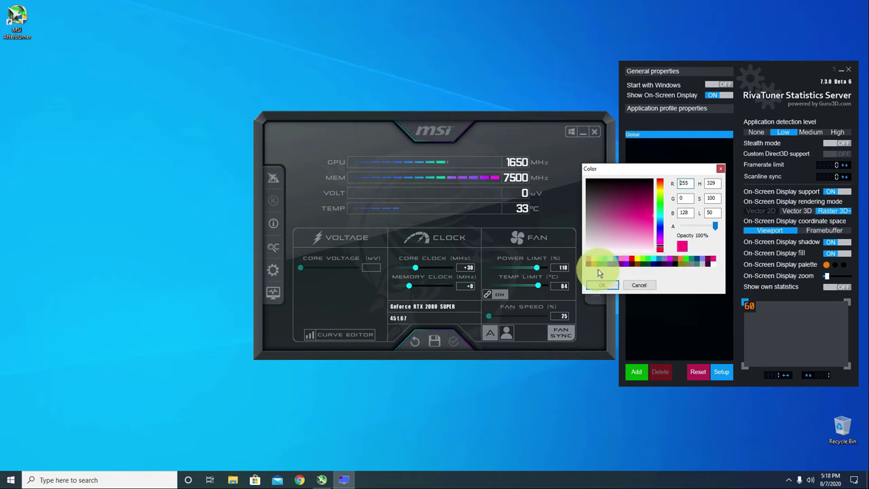
pyautogui.click(638, 286)
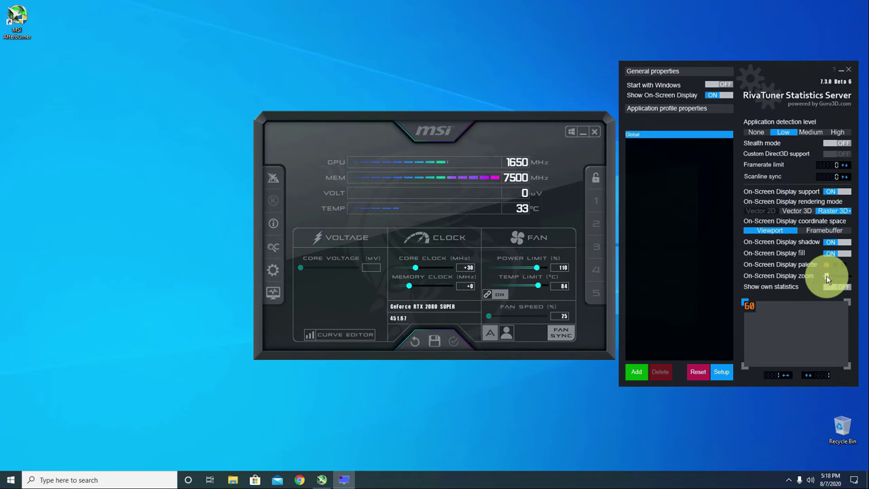
# Enlarge the On-Screen Display text slightly with the zoom and set its horizontal and vertical offsets to 30
pyautogui.moveTo(827, 278); pyautogui.dragTo(834, 277)
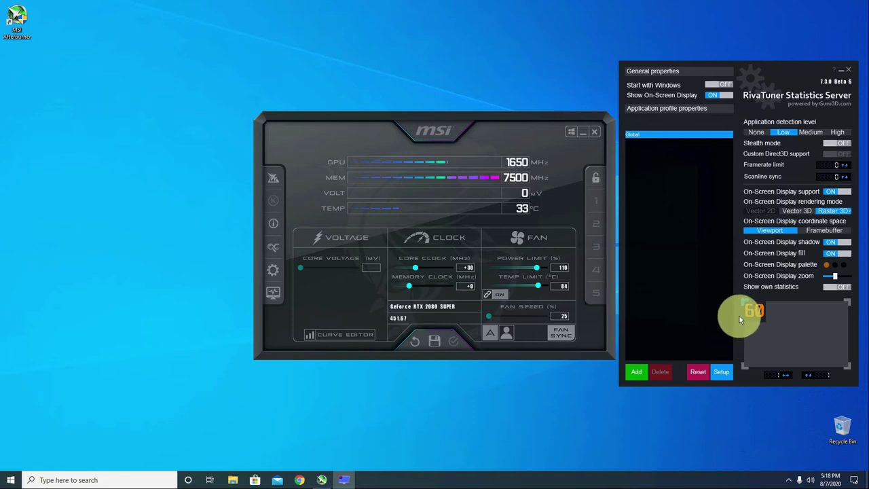
pyautogui.click(775, 375)
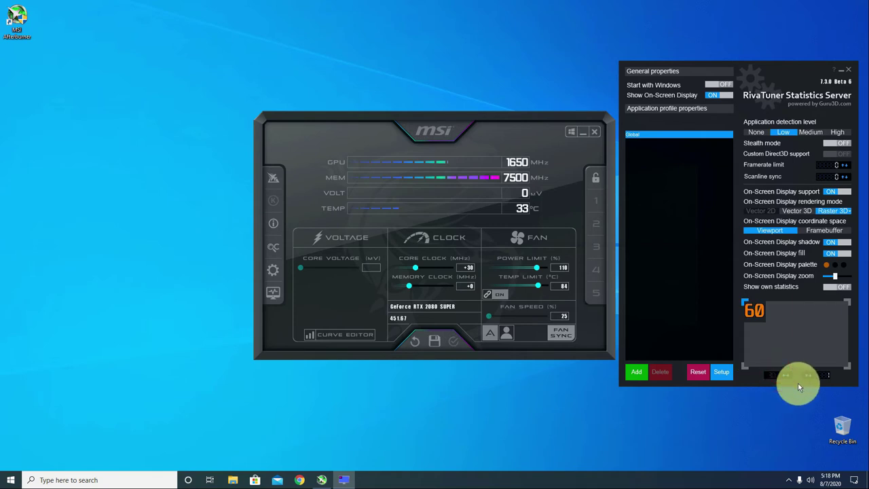
pyautogui.scroll(2, 798, 381)
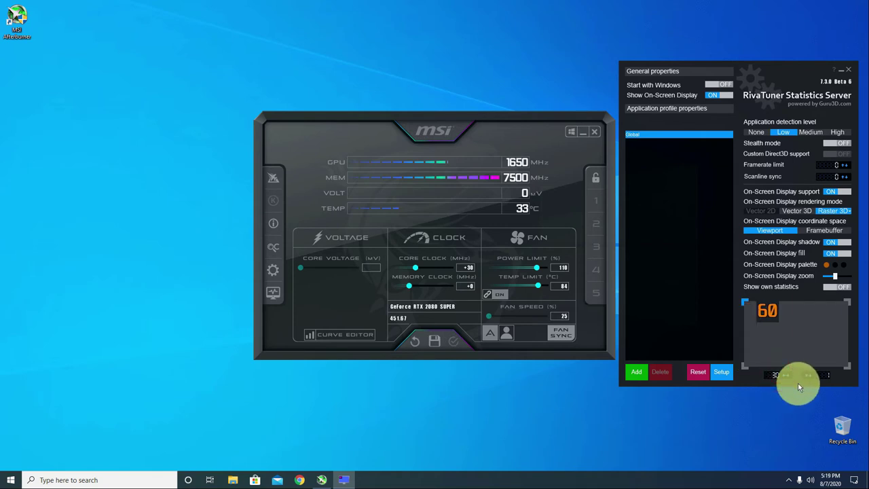
pyautogui.click(823, 378)
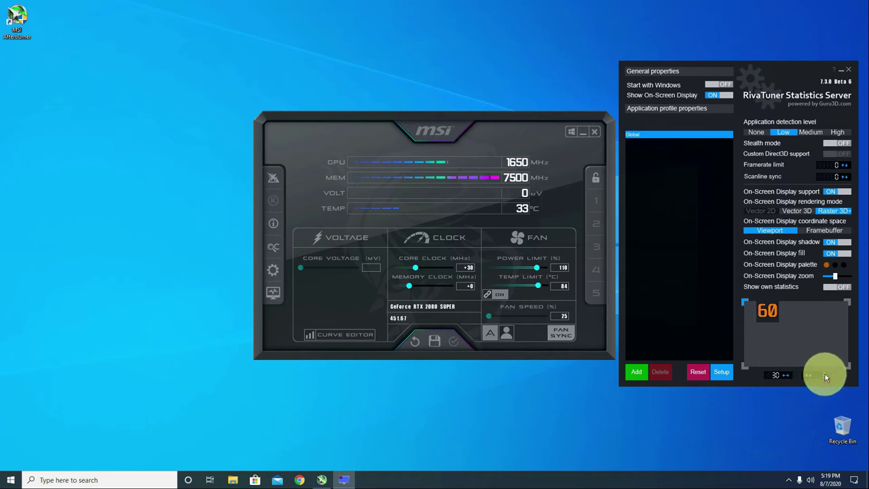
pyautogui.click(825, 378)
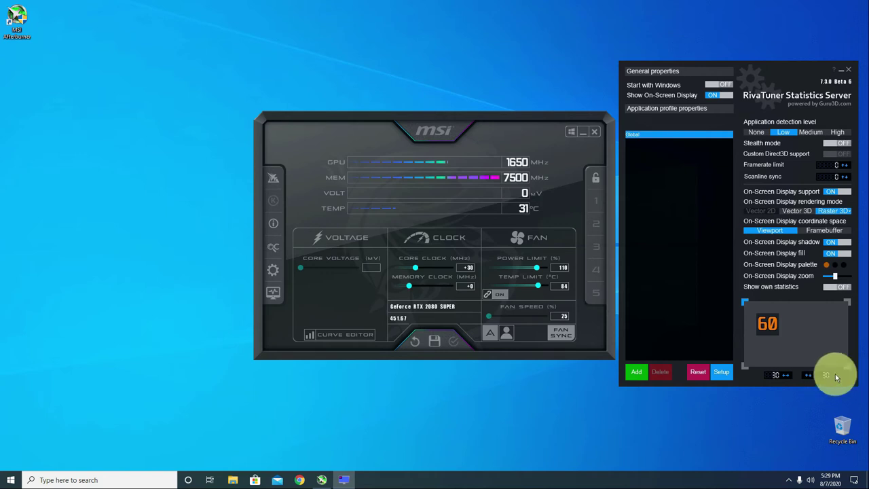
# Try anchoring the On-Screen Display to the lower-left and upper-right preview corners, ending with the lower-right corner
pyautogui.click(744, 370)
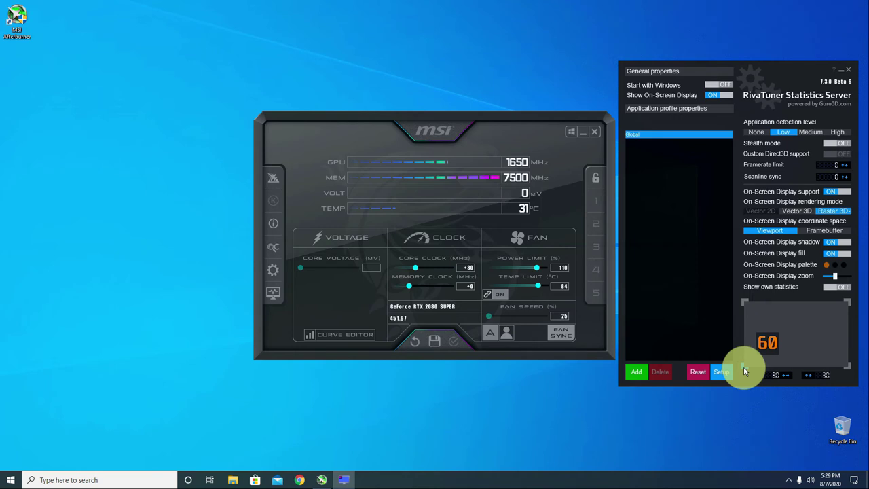
pyautogui.click(849, 302)
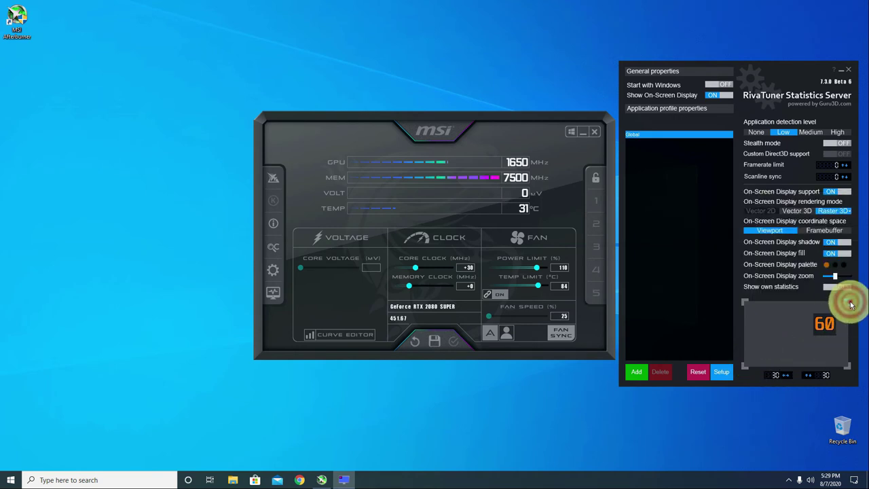
pyautogui.click(848, 367)
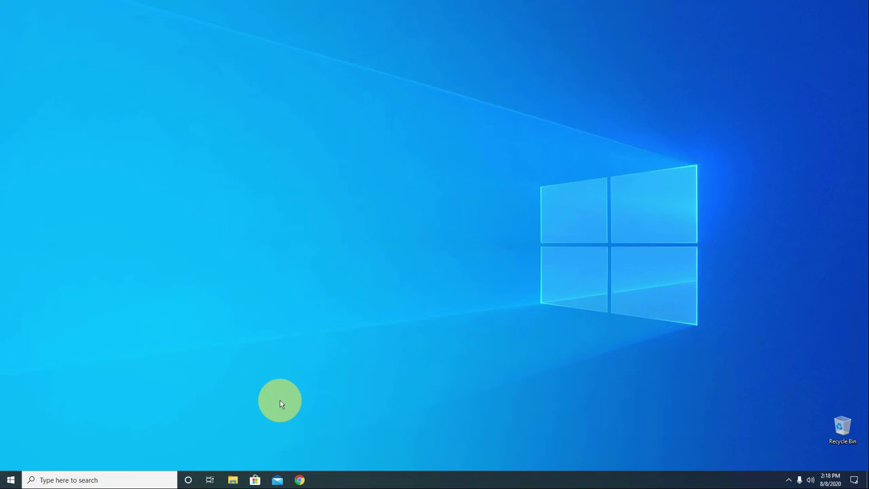
# Switch to Windows Settings and open the advanced display settings from the System Display page
pyautogui.click(10, 478)
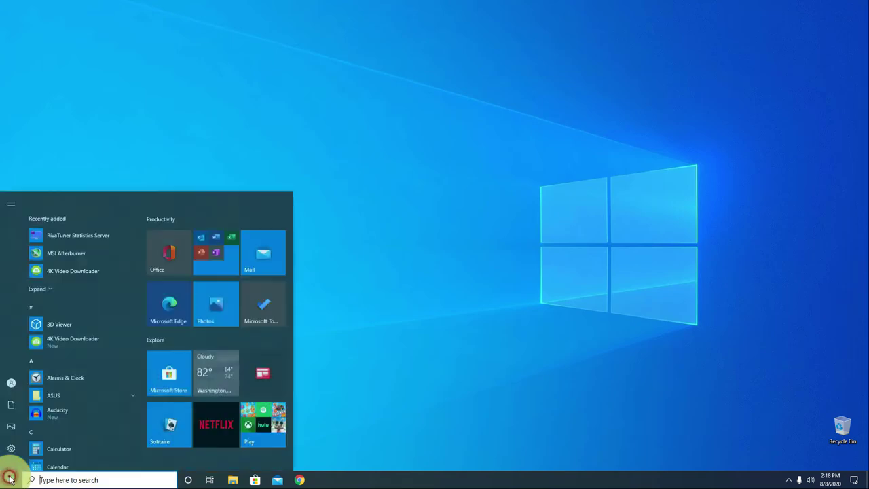
pyautogui.click(10, 440)
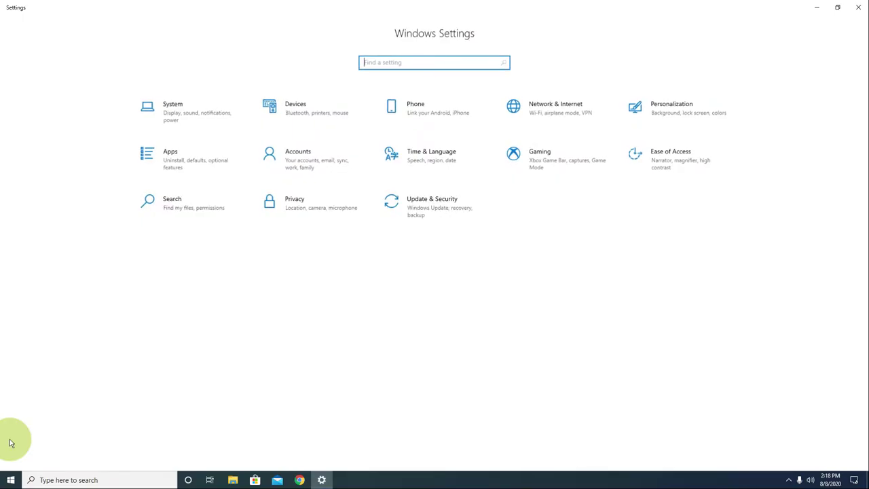
pyautogui.click(169, 115)
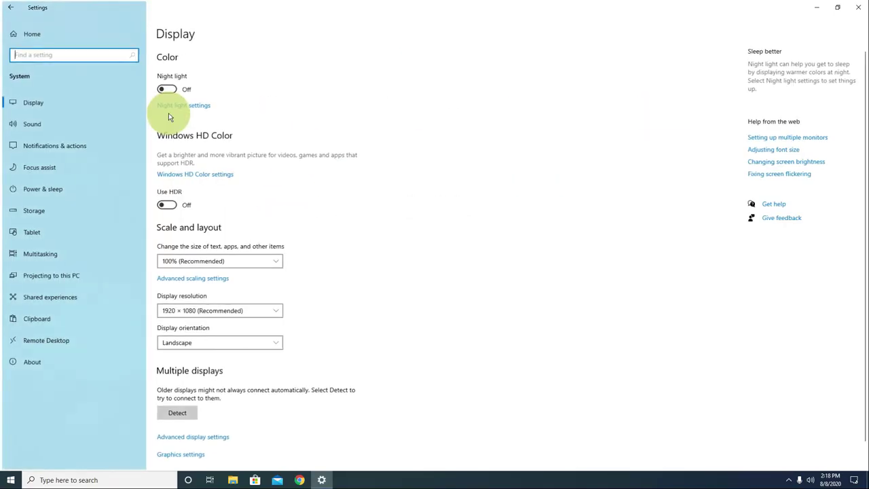
pyautogui.click(64, 106)
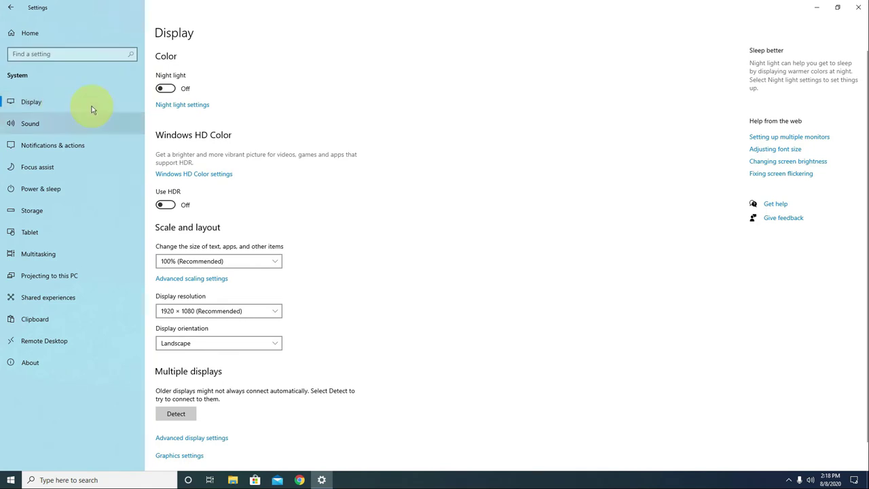
pyautogui.click(207, 441)
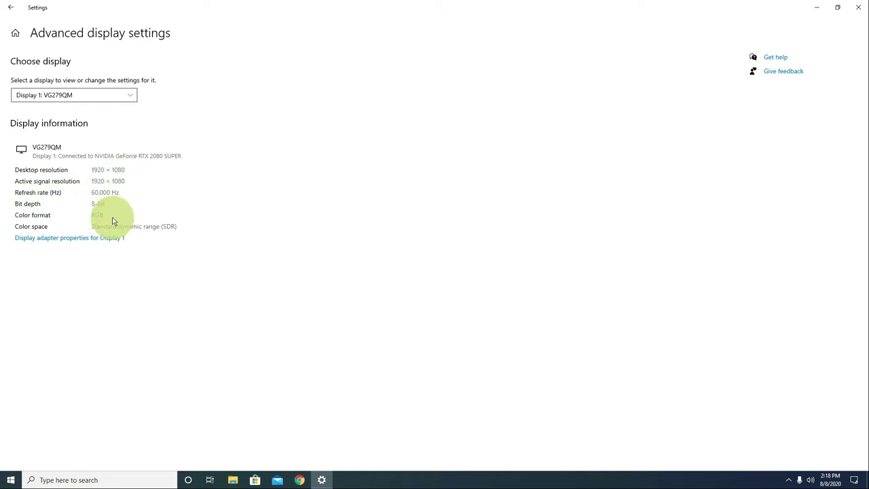
# Set the monitor's screen refresh rate to 280 Hertz in the Display 1 adapter properties, keep the changes and close Settings
pyautogui.click(74, 241)
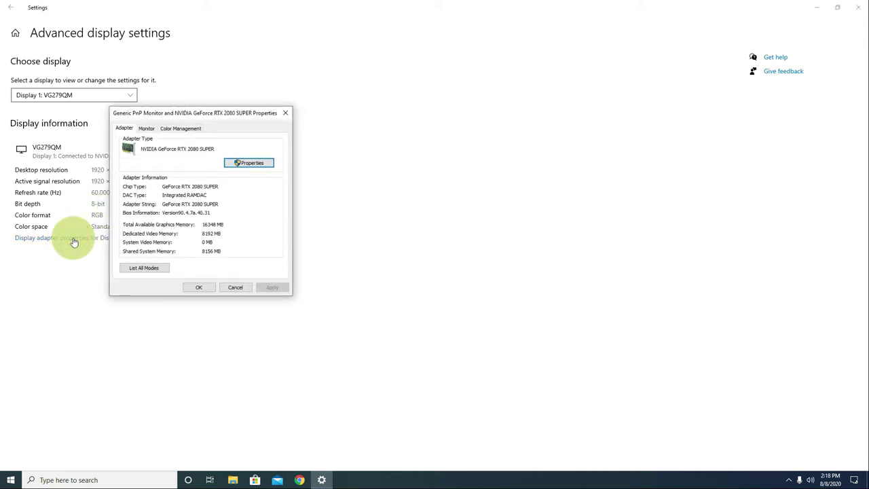
pyautogui.moveTo(177, 113); pyautogui.dragTo(266, 71)
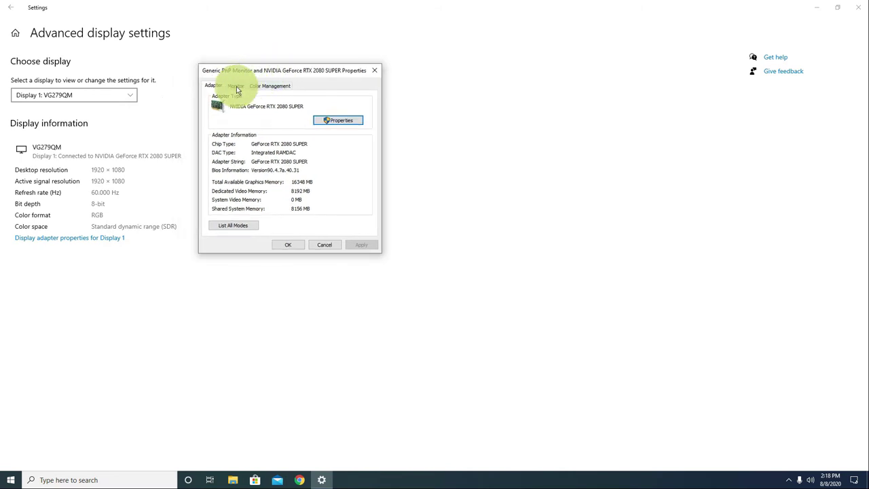
pyautogui.click(236, 86)
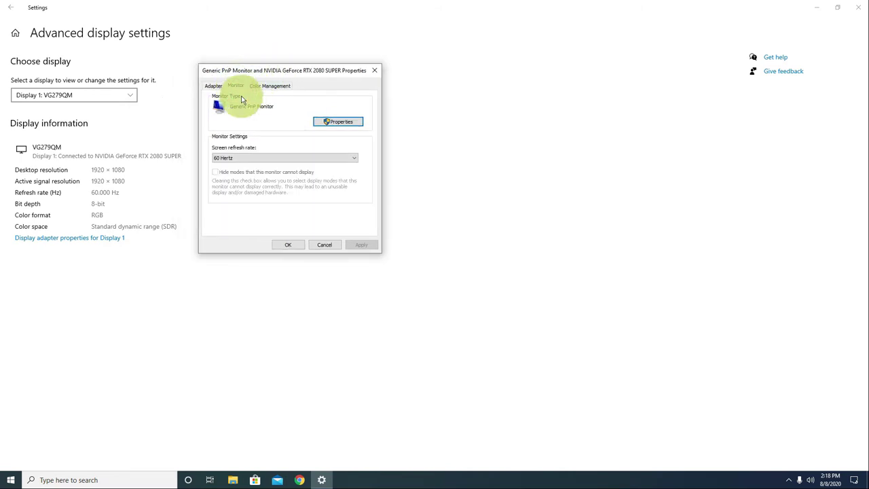
pyautogui.click(248, 158)
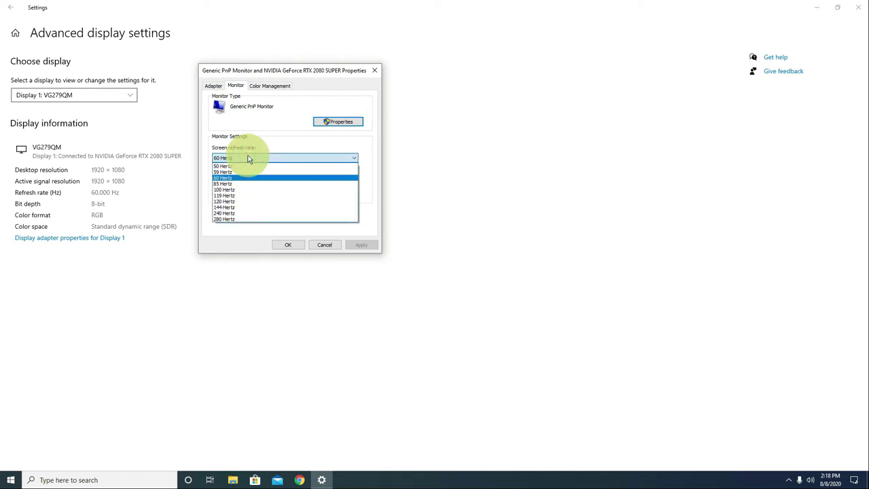
pyautogui.click(255, 219)
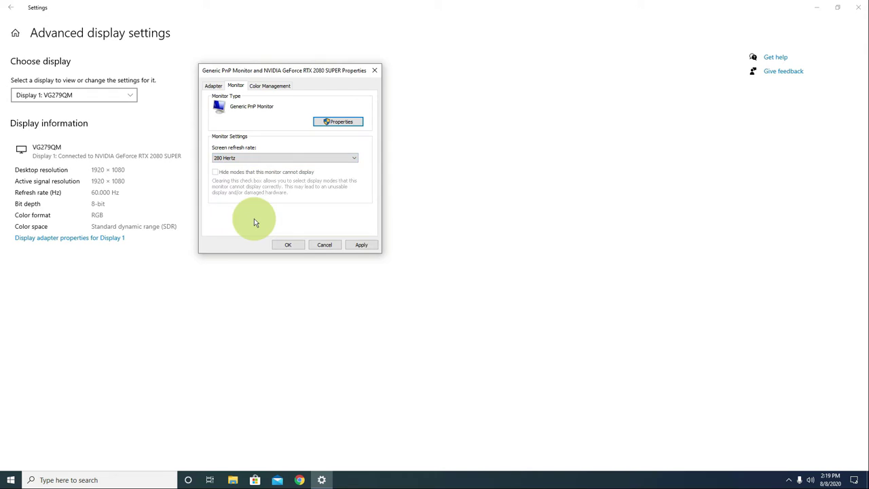
pyautogui.click(366, 246)
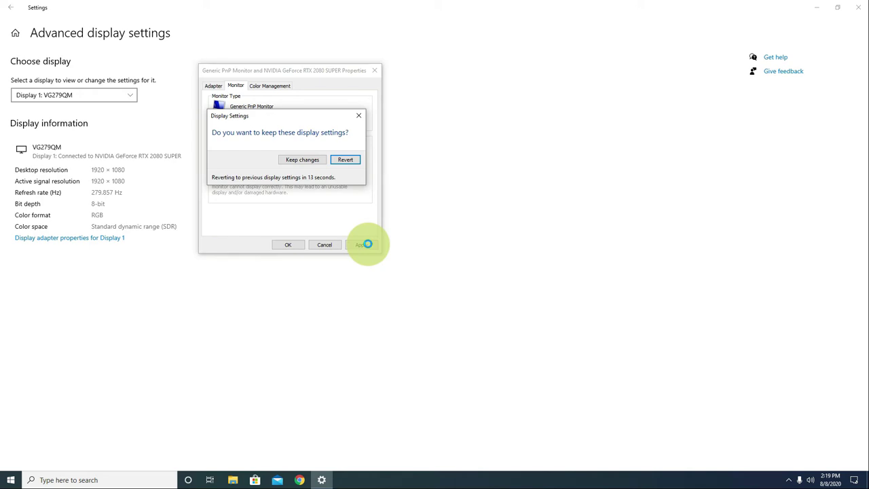
pyautogui.click(305, 159)
pyautogui.click(287, 245)
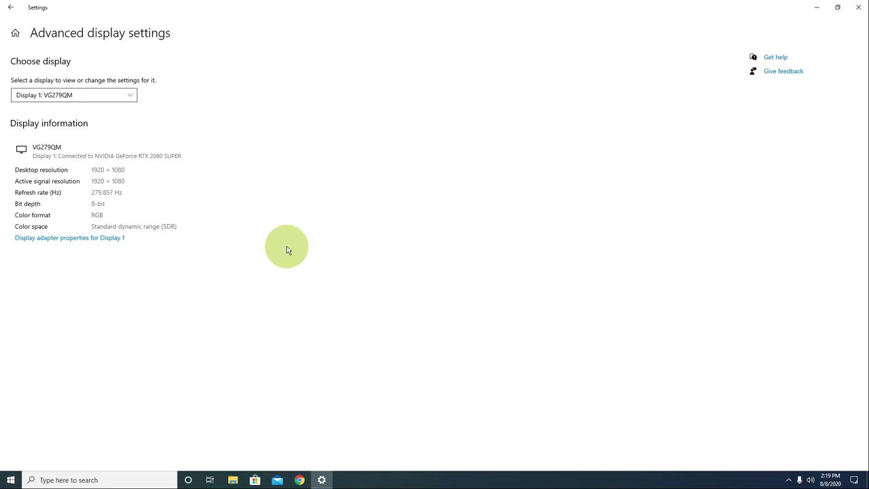
pyautogui.click(859, 8)
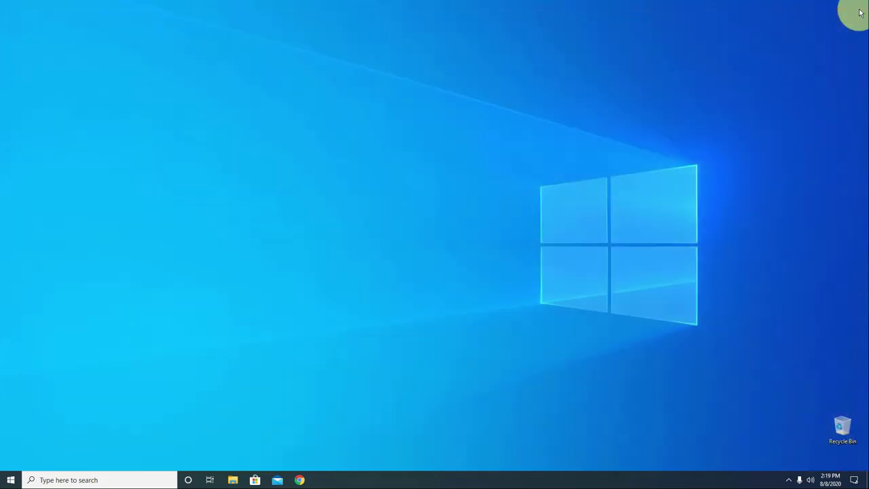
# Launch Day of Defeat: Source from Steam in the notification area
pyautogui.click(788, 479)
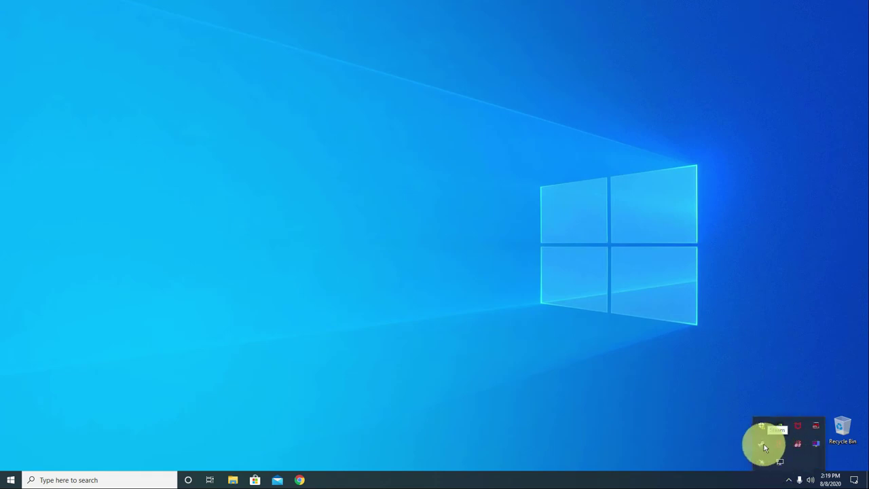
pyautogui.rightClick(764, 444)
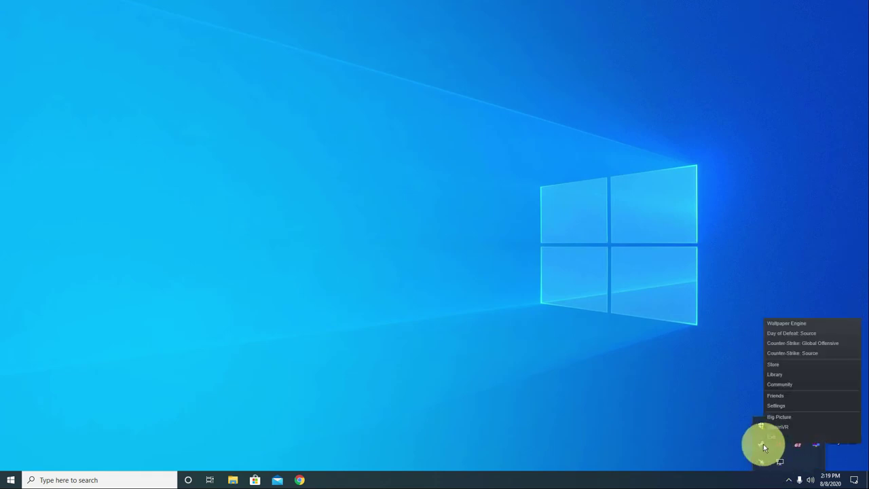
pyautogui.click(800, 335)
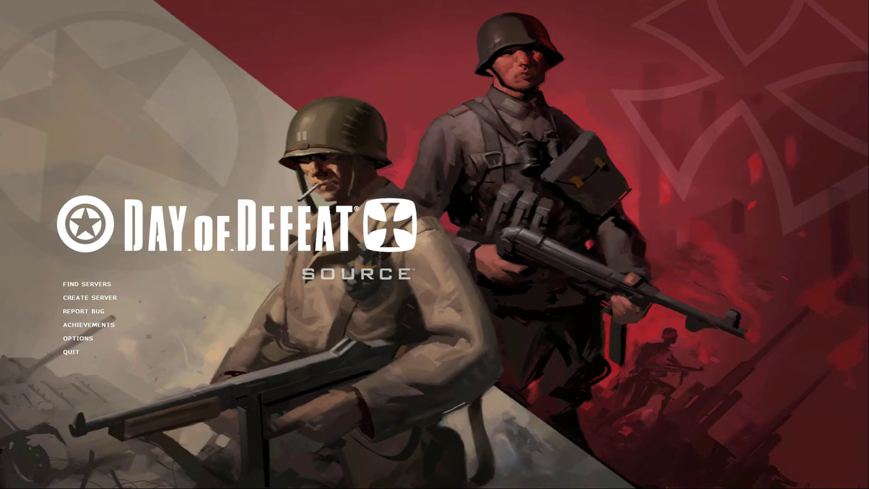
# Refresh the list of previously played servers and connect to the Suicide Kings bot server running the hinterland map
pyautogui.click(98, 286)
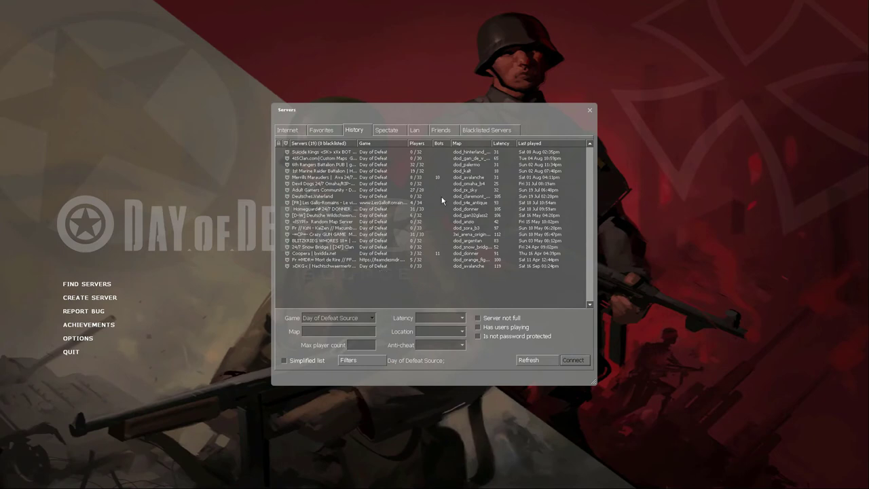
pyautogui.click(532, 360)
pyautogui.click(347, 153)
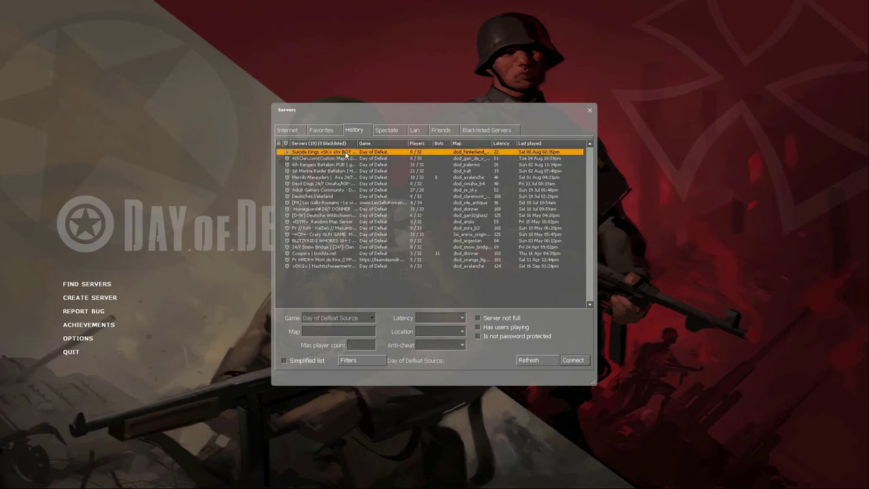
pyautogui.click(581, 360)
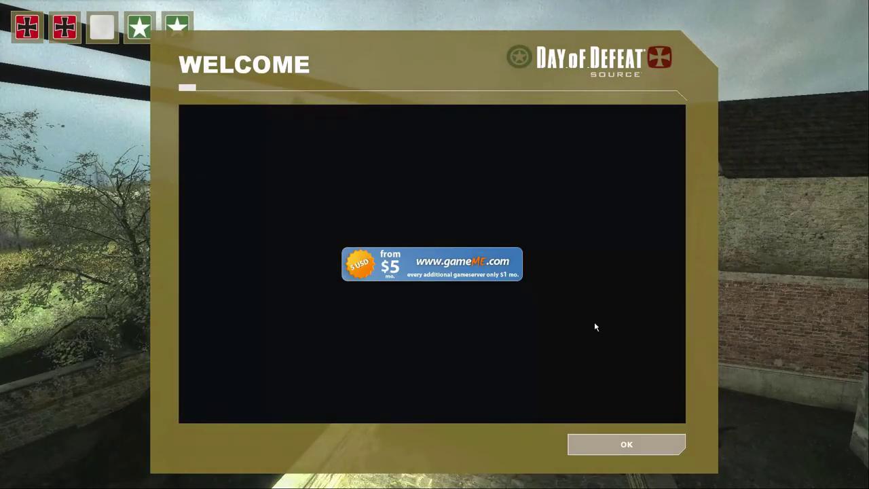
# Dismiss the server's welcome message and join the Wehrmacht team as a Rifleman with the K98k
pyautogui.click(624, 445)
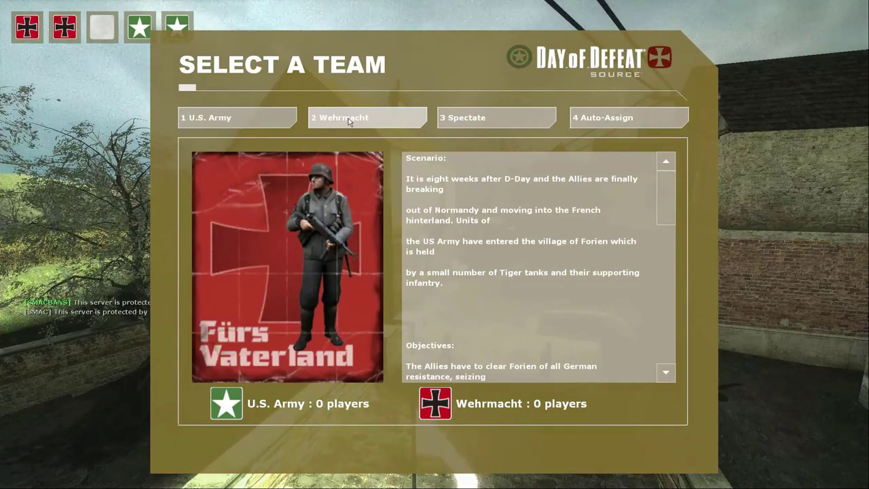
pyautogui.click(348, 118)
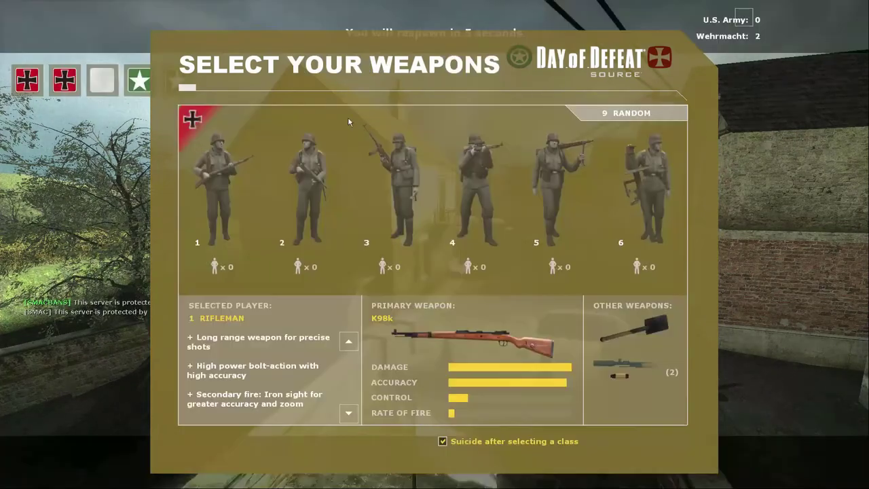
pyautogui.click(213, 177)
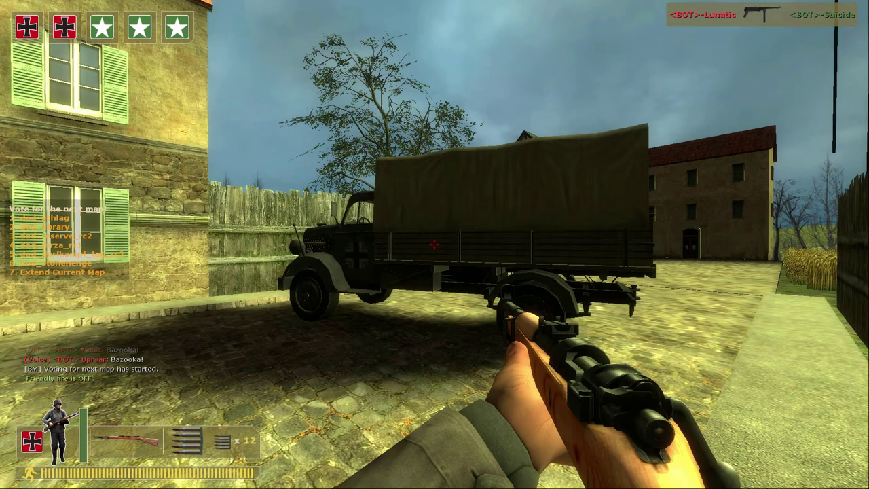
# Vote for dod_reserve_rc2 as the next map and switch from the rifle to the spade
pyautogui.press('3')
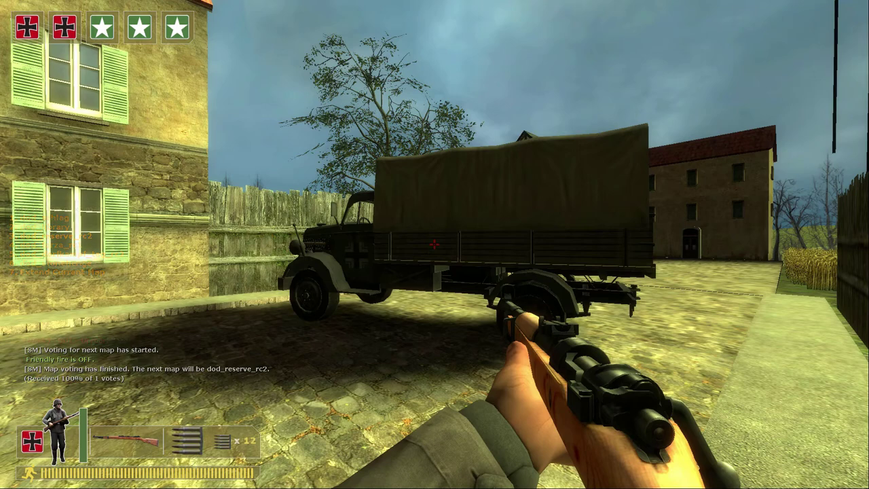
pyautogui.press('3')
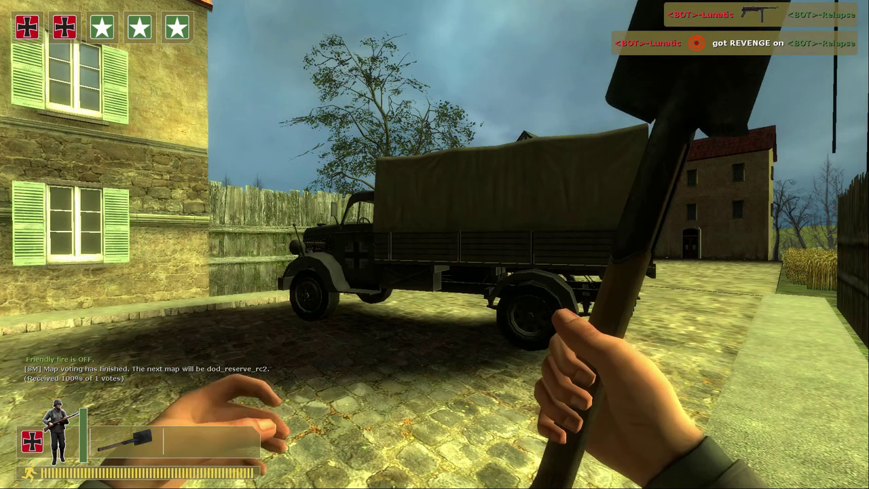